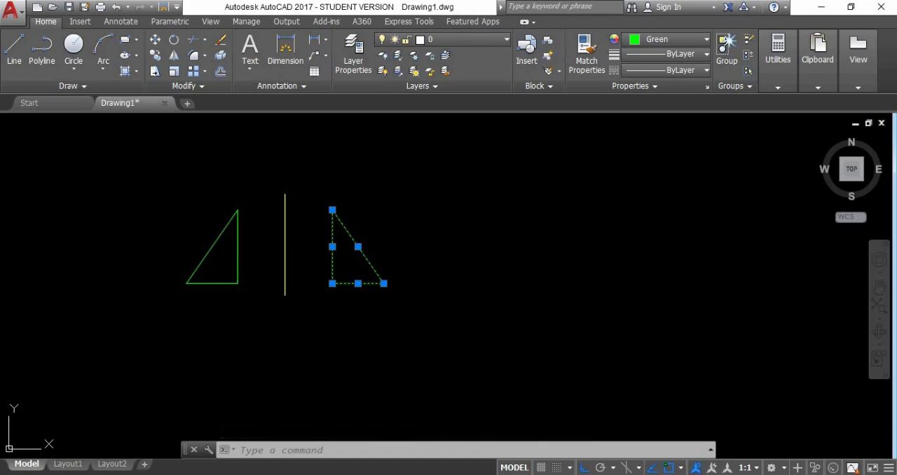
Step: Copy the left triangle and the yellow vertical line together to the empty area right of the existing mirrored pair
key(Escape)
text(co)
key(Return)
click(383, 319)
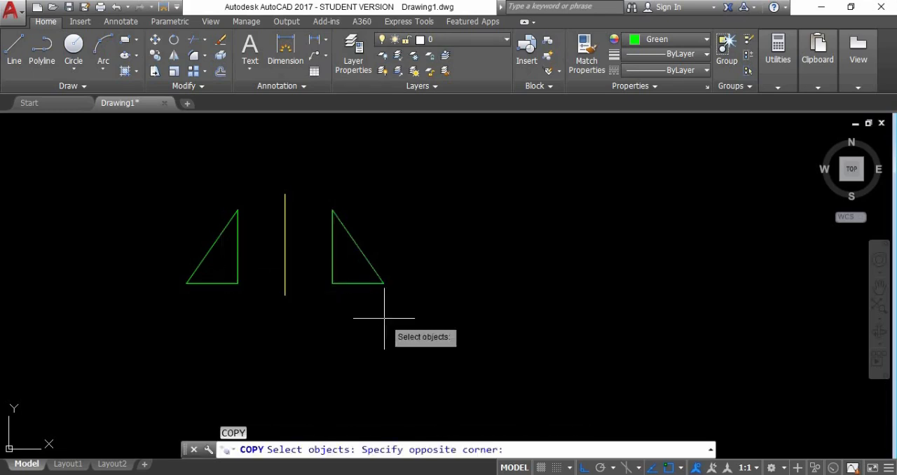
click(268, 200)
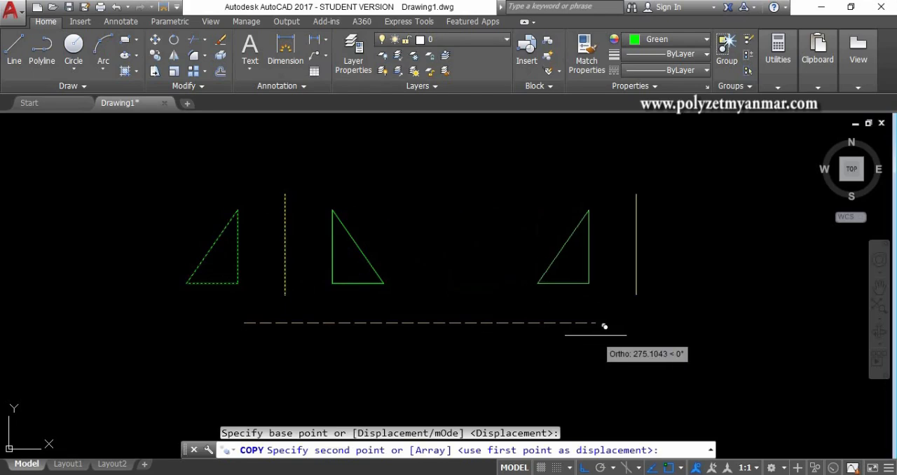
click(604, 325)
key(Return)
middle_drag(665, 306, 527, 287)
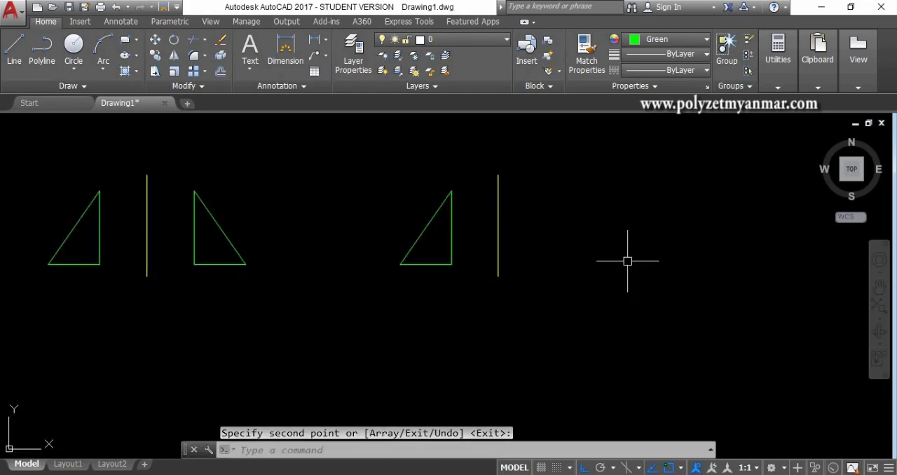
middle_drag(626, 260, 534, 274)
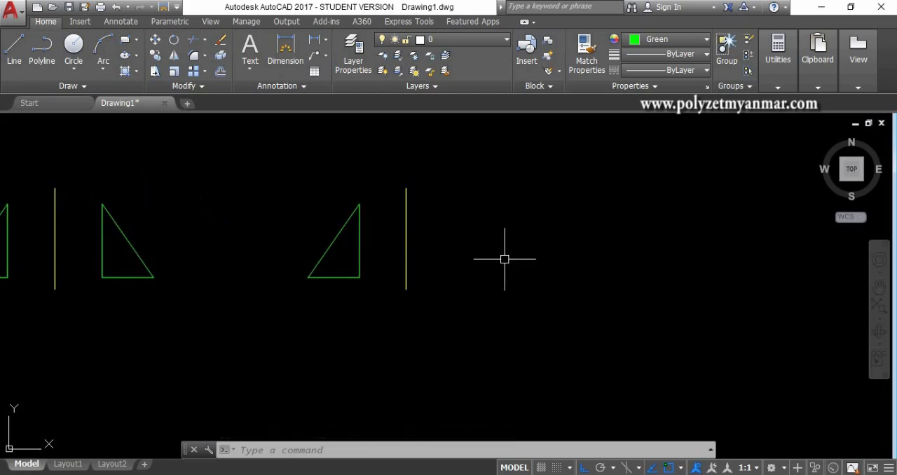
click(174, 59)
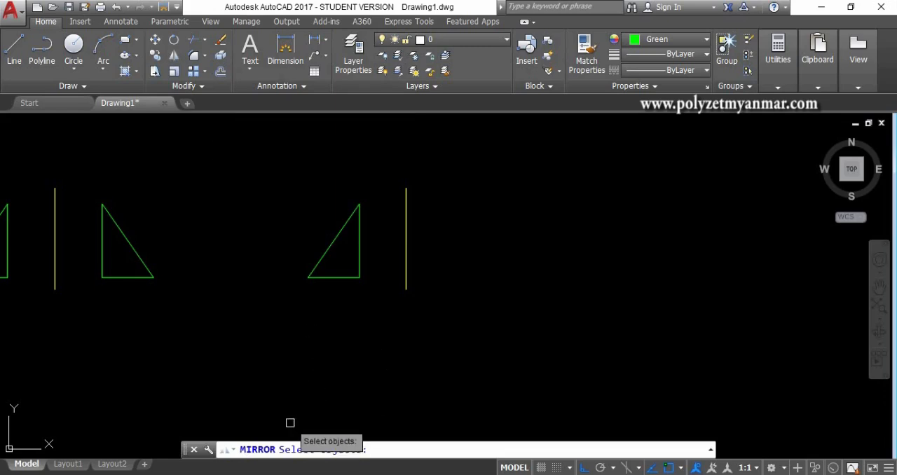
middle_drag(338, 357, 339, 384)
click(363, 335)
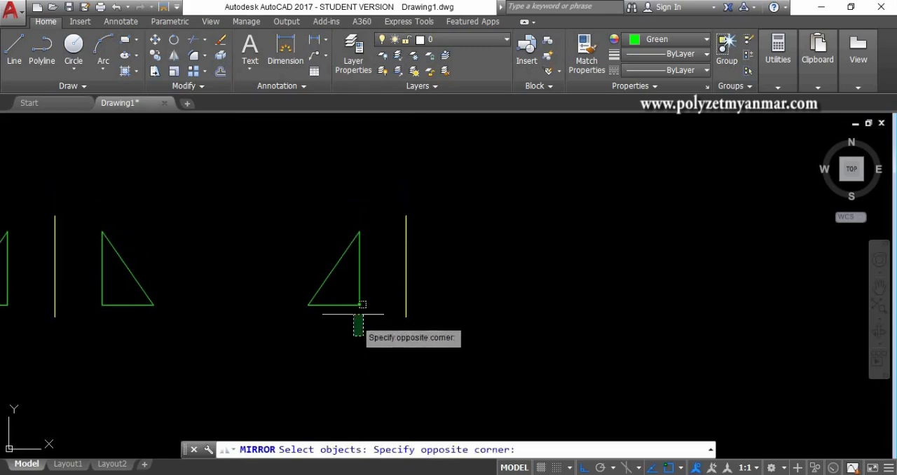
click(302, 246)
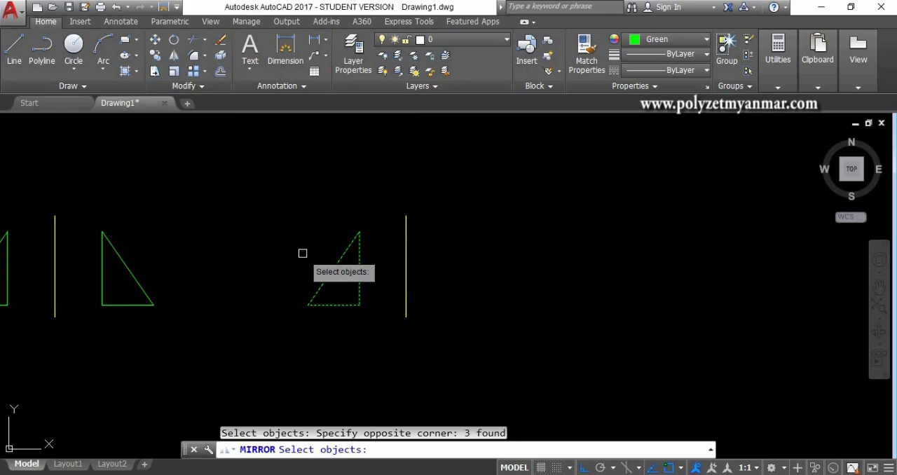
key(Return)
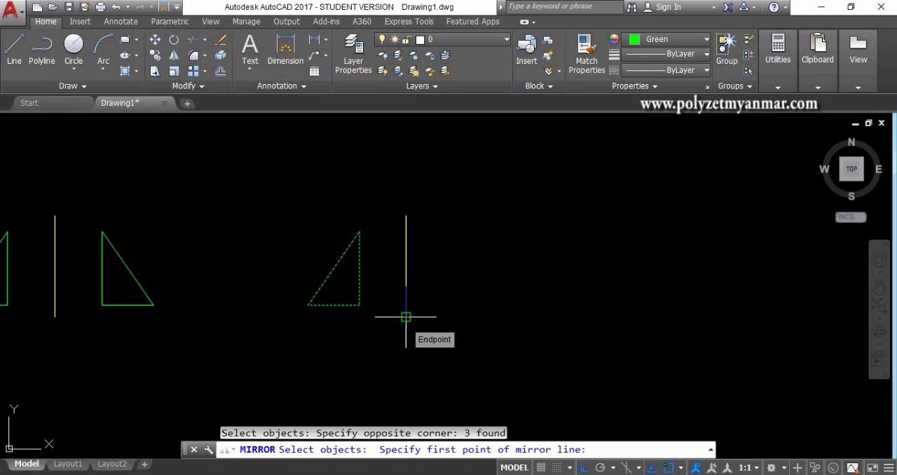
key(Escape)
middle_drag(386, 310, 547, 311)
click(219, 179)
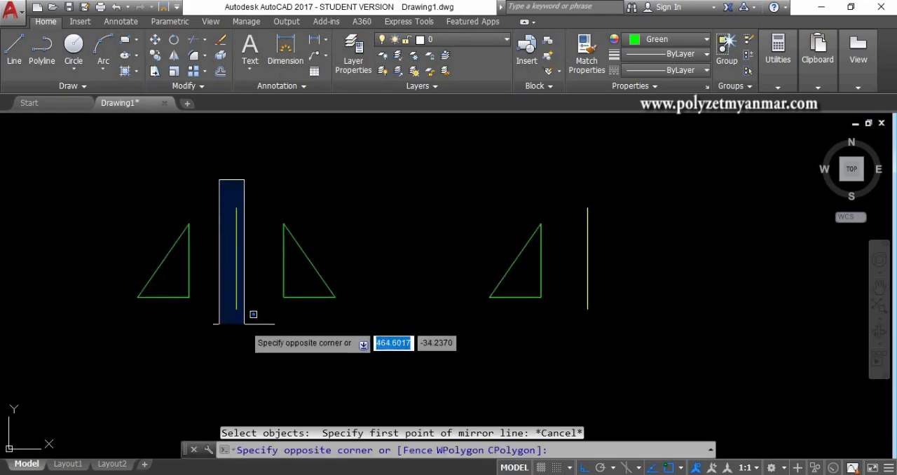
click(238, 197)
click(273, 202)
click(343, 323)
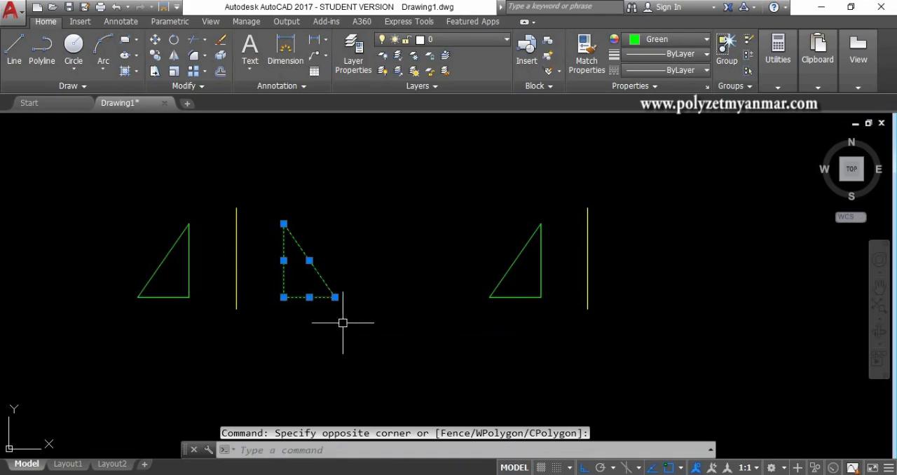
click(138, 192)
click(202, 317)
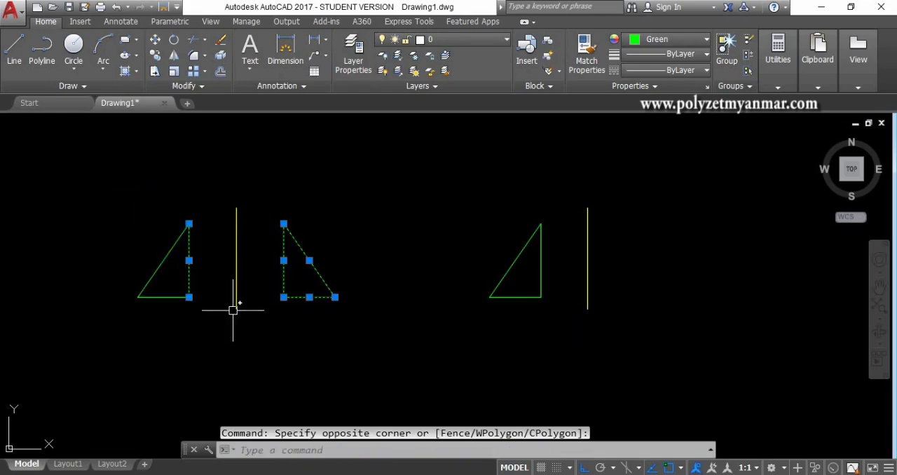
click(234, 307)
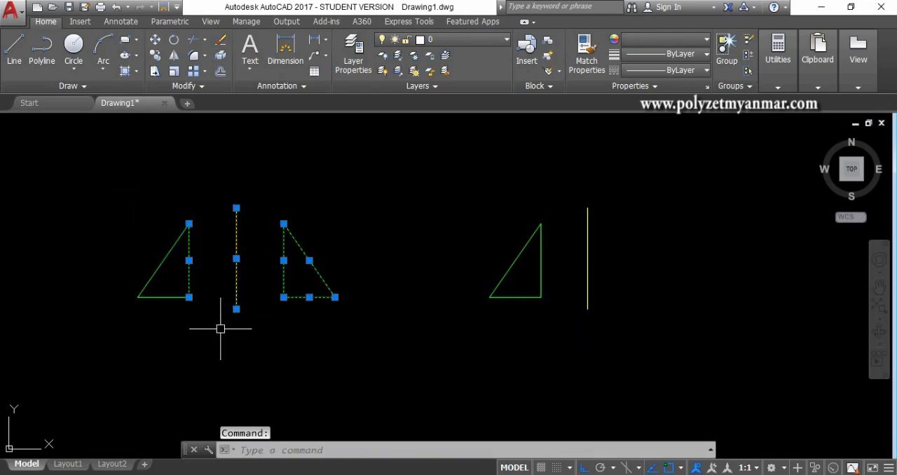
key(Escape)
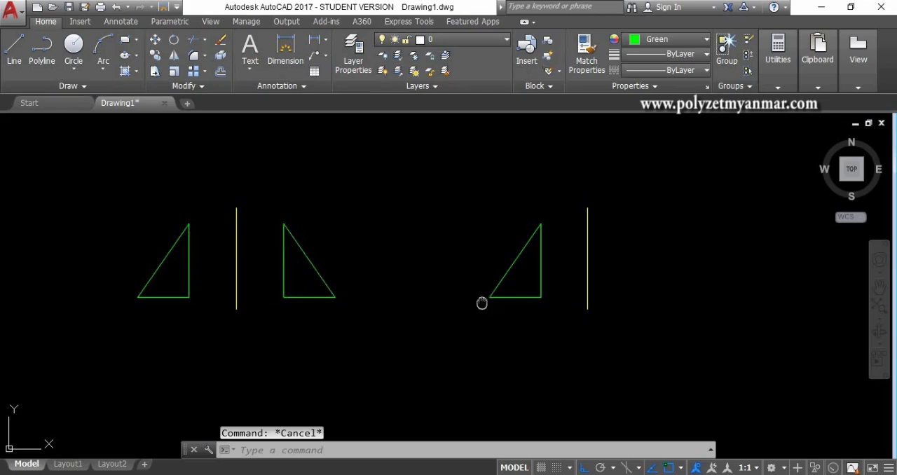
Step: Mirror the copied triangle across the copied yellow vertical line, keeping the source objects
middle_drag(482, 303, 388, 290)
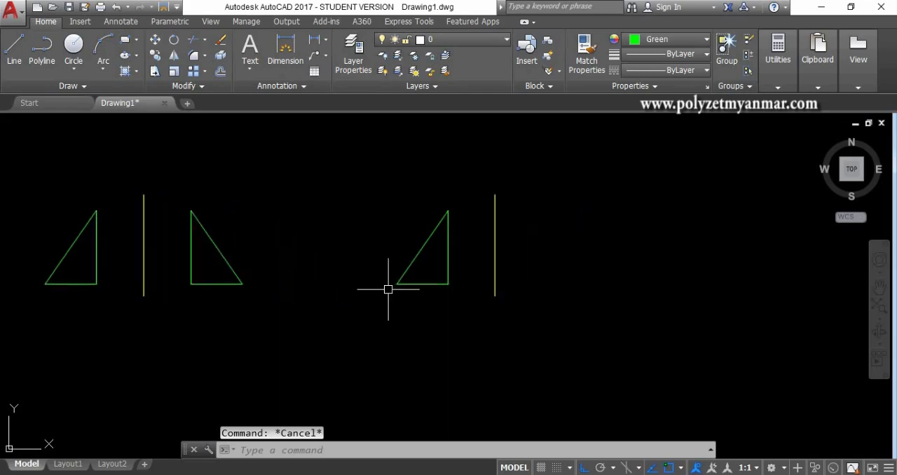
click(174, 62)
click(427, 295)
click(386, 229)
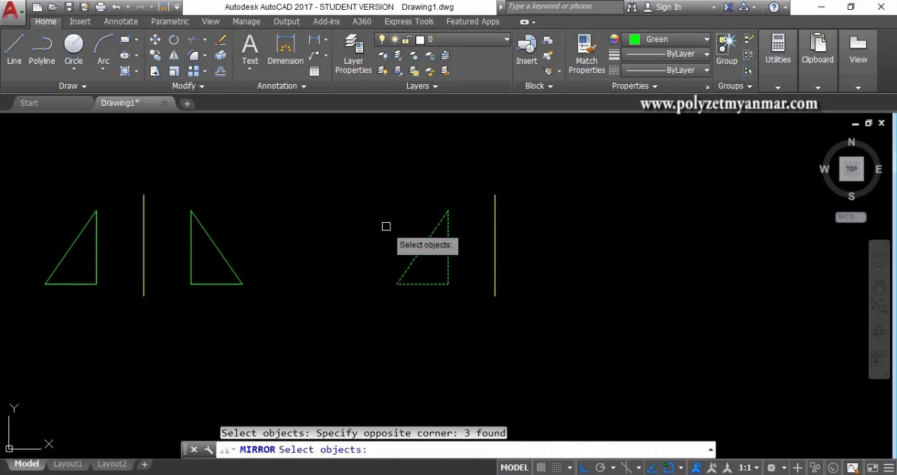
key(Return)
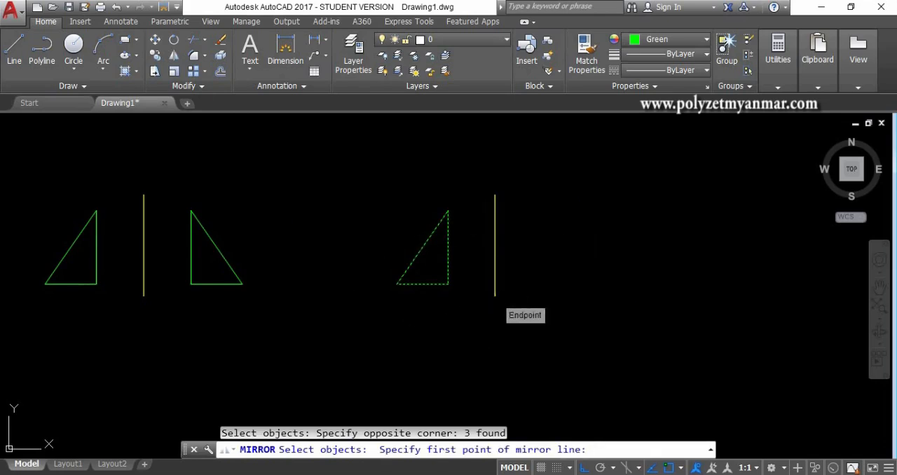
click(495, 295)
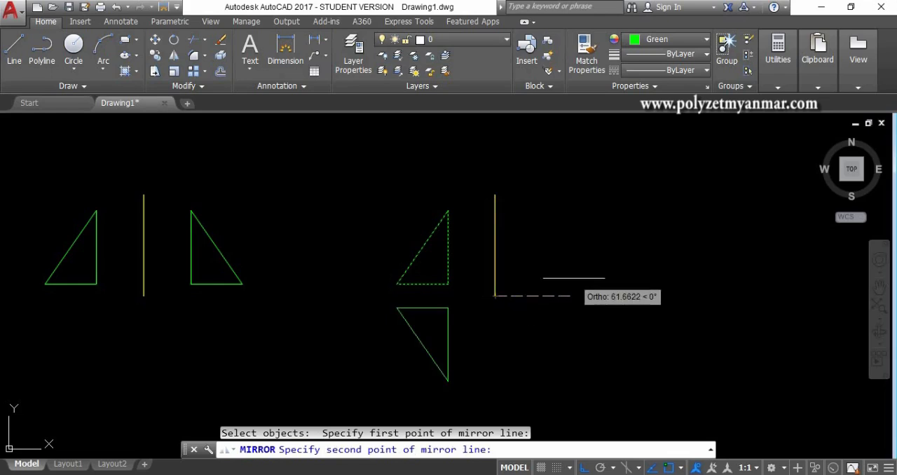
click(485, 350)
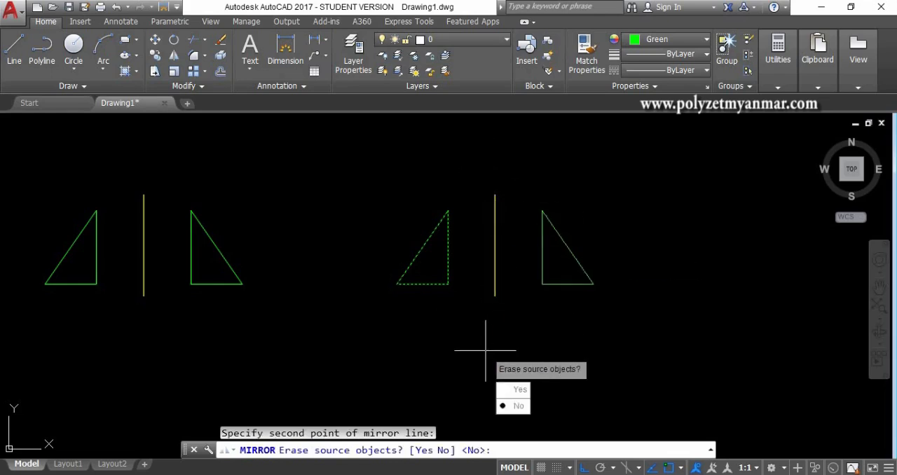
key(Return)
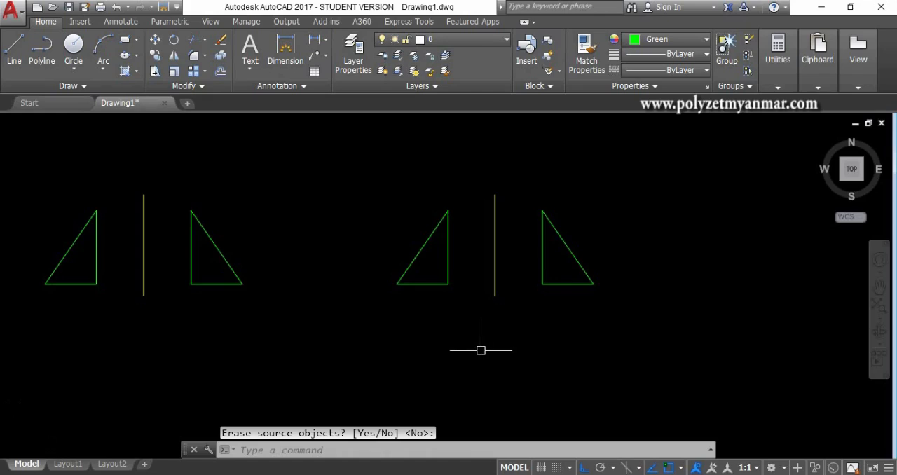
Step: Undo the mirroring of the copied triangle
scroll(481, 350, down, 2)
text(u)
key(Return)
key(Return)
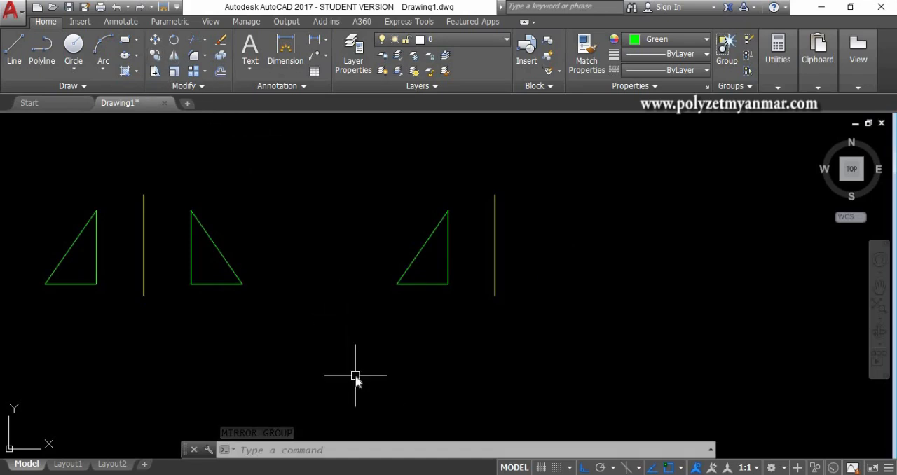
Step: Mirror the copied triangle again about a vertical axis through the lower endpoint of the yellow line, without erasing the source
text(MI)
key(Return)
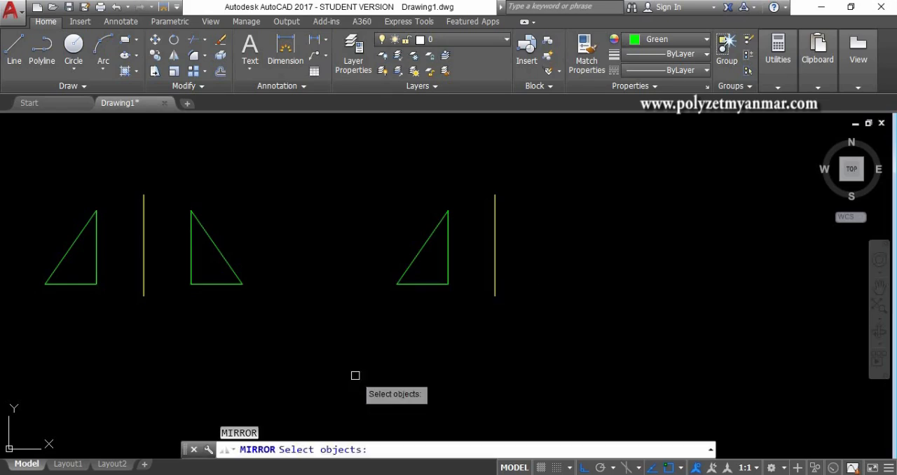
middle_drag(450, 310, 428, 348)
click(455, 342)
click(365, 276)
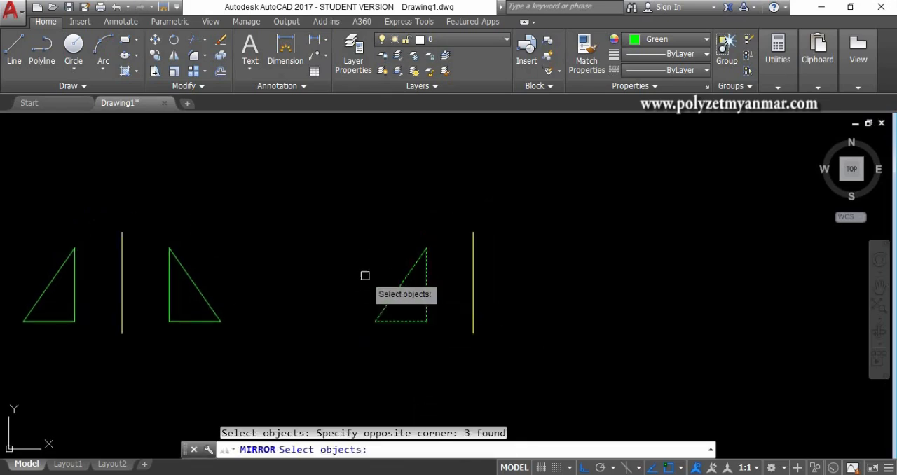
key(Return)
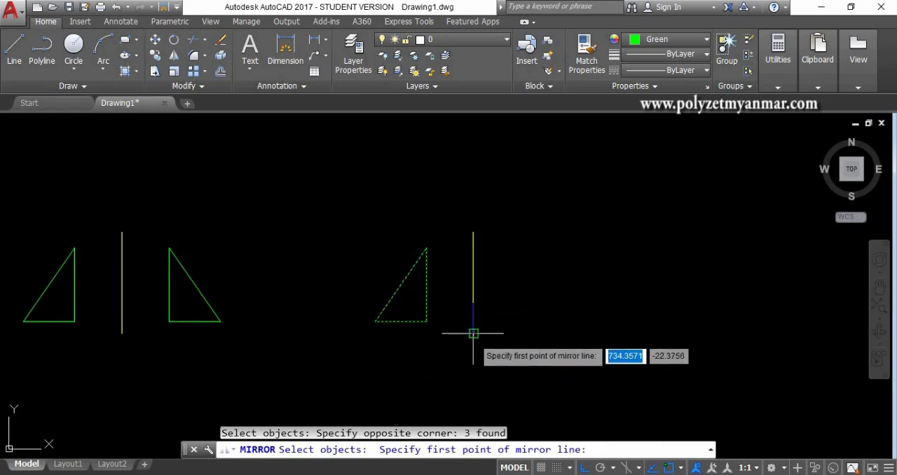
click(473, 334)
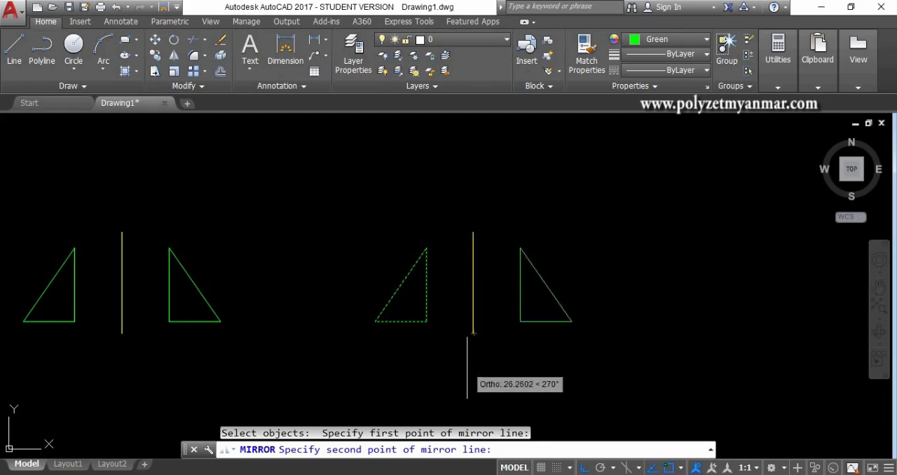
click(468, 380)
key(Return)
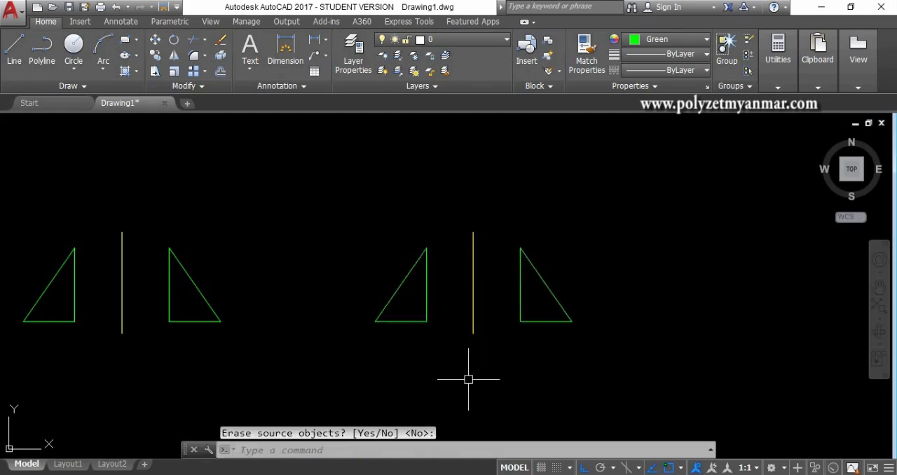
Step: Mirror both triangles of the right-hand pair downward about a horizontal axis through the yellow line's lower endpoint, keeping the sources
middle_drag(468, 379, 458, 334)
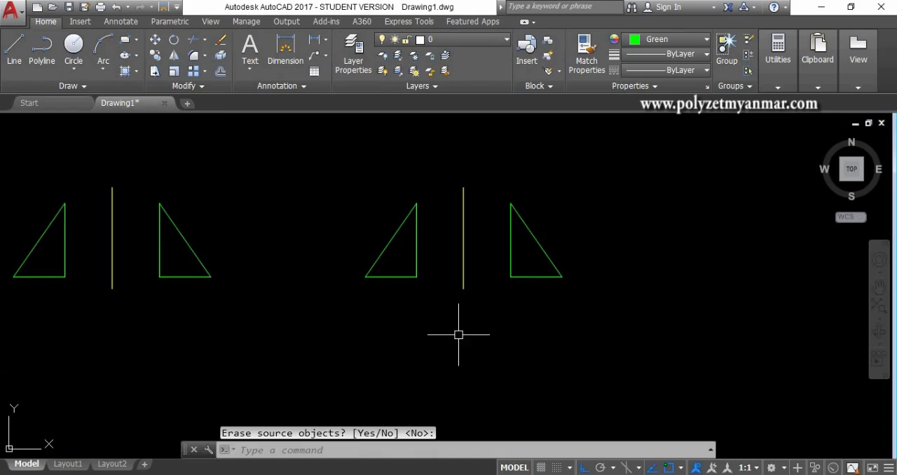
text(MI)
key(Return)
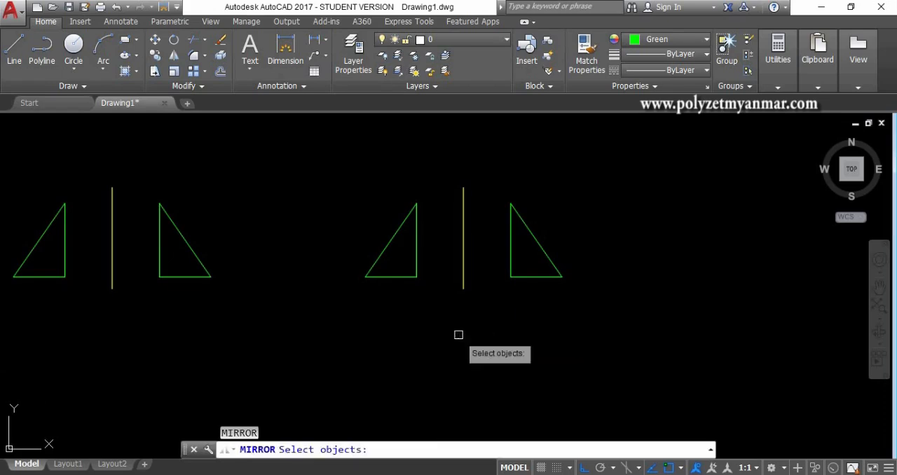
click(562, 314)
click(496, 194)
click(424, 301)
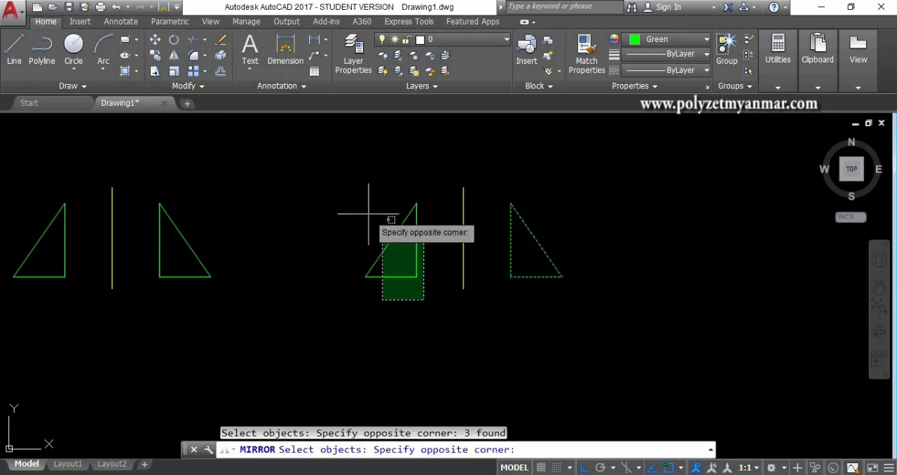
click(367, 214)
key(Return)
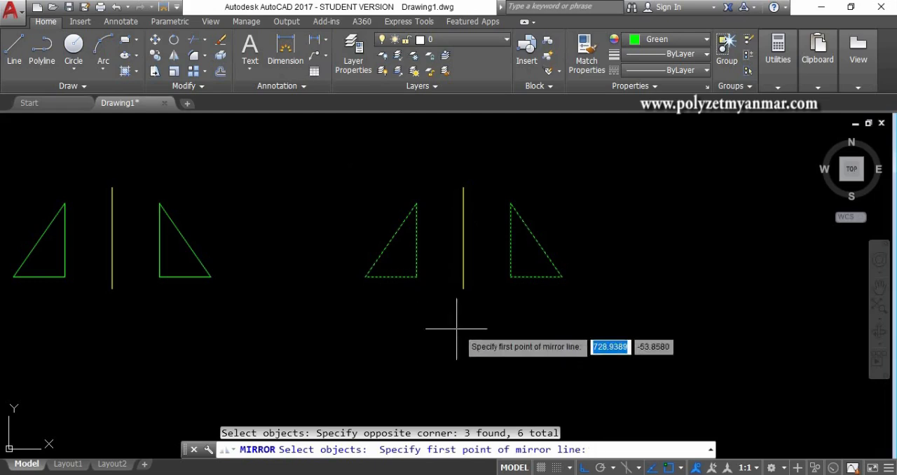
click(462, 289)
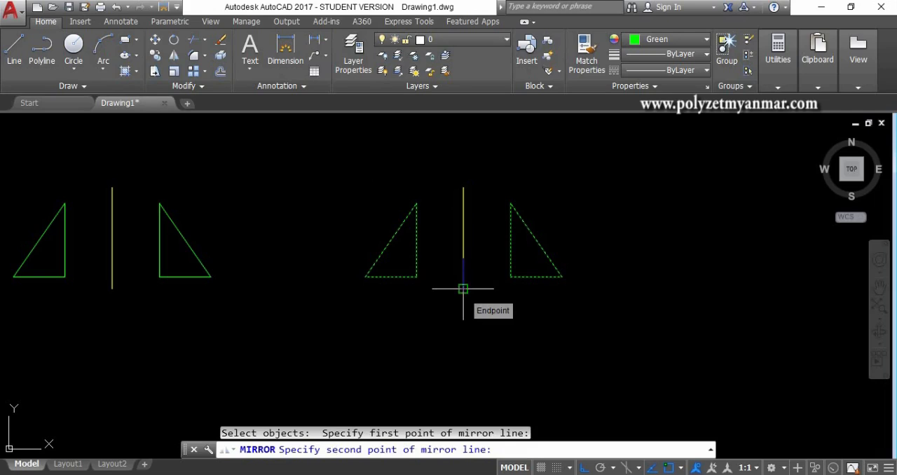
click(639, 292)
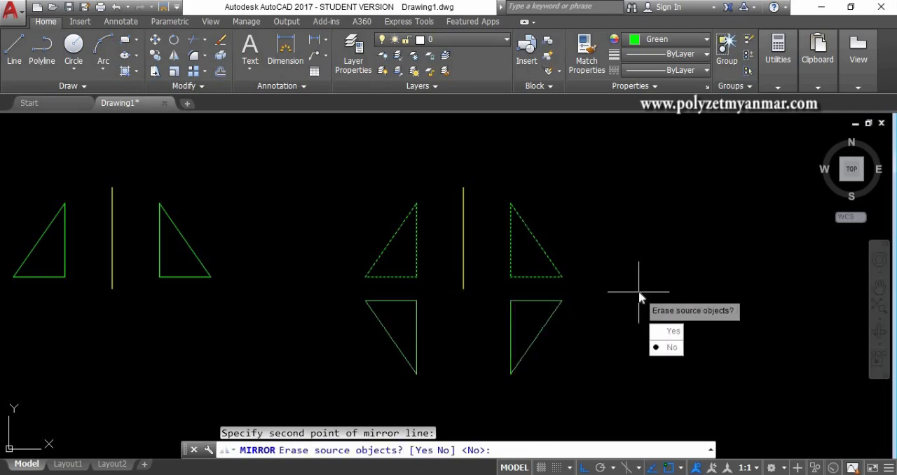
key(Return)
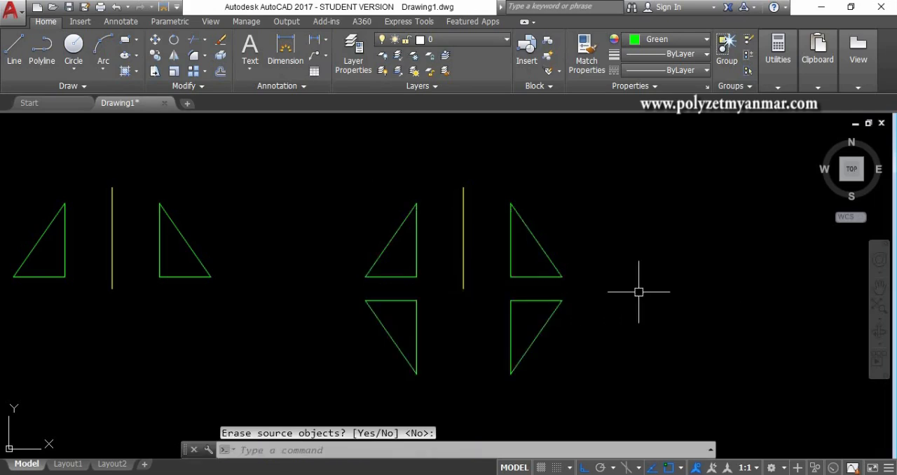
Step: Undo the downward mirror of both triangles and the mirror across the yellow line before it
key(ctrl+z)
key(ctrl+z)
key(ctrl+z)
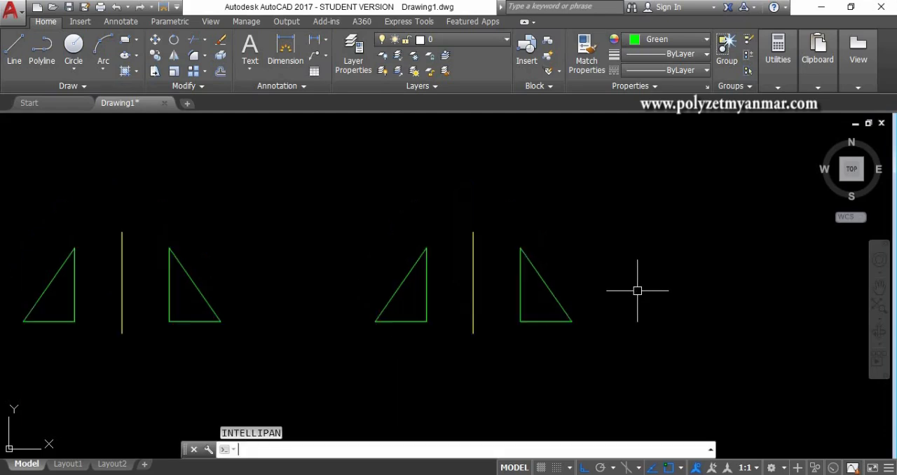
Step: Mirror the copied triangle across the yellow line, using a vertical axis through its lower endpoint and keeping the source objects
middle_drag(560, 280, 468, 297)
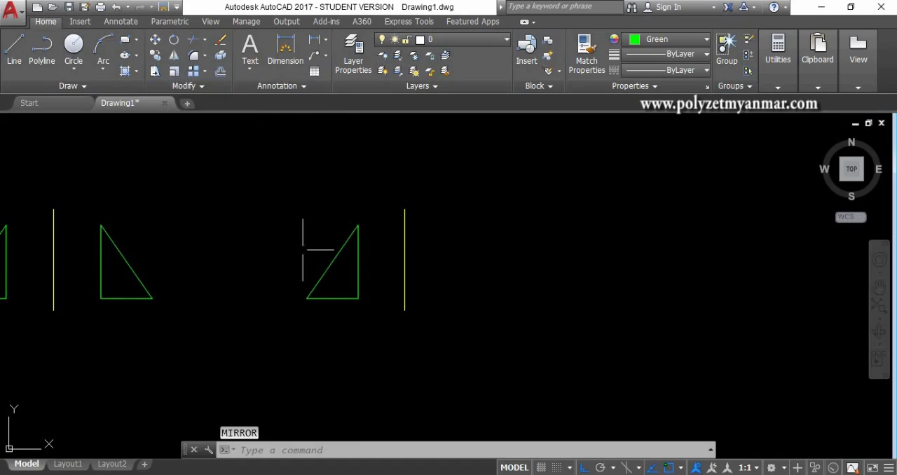
text(MI)
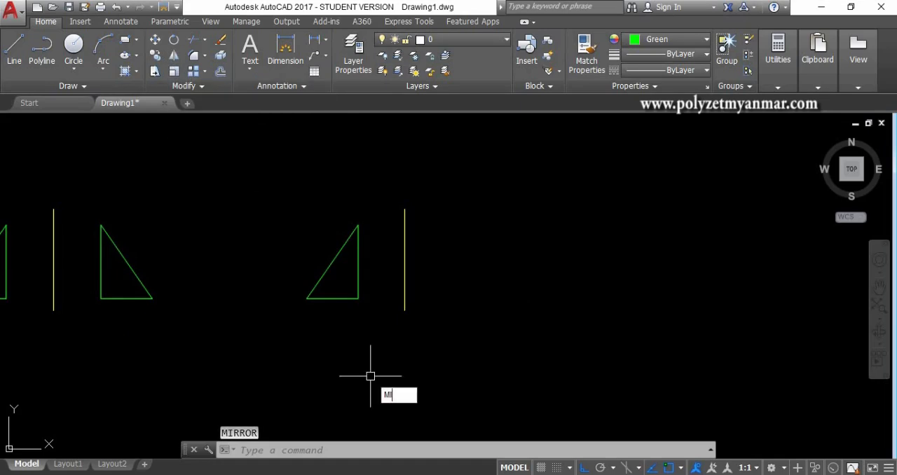
key(Return)
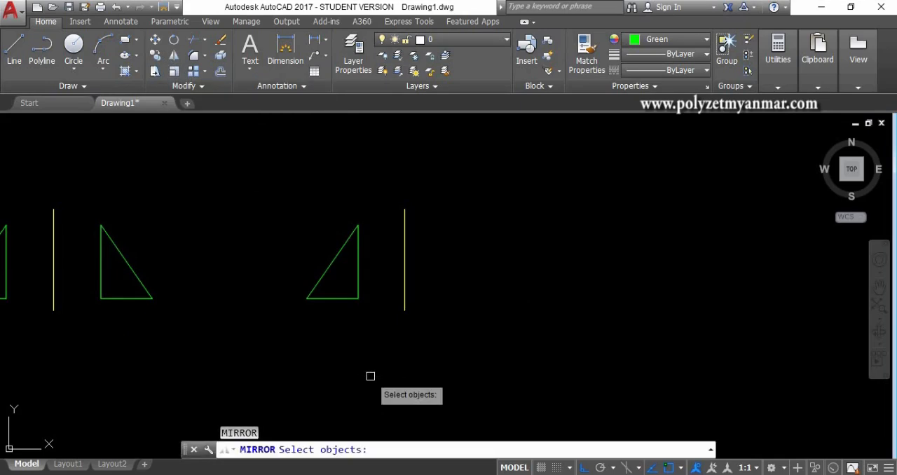
click(365, 317)
click(301, 256)
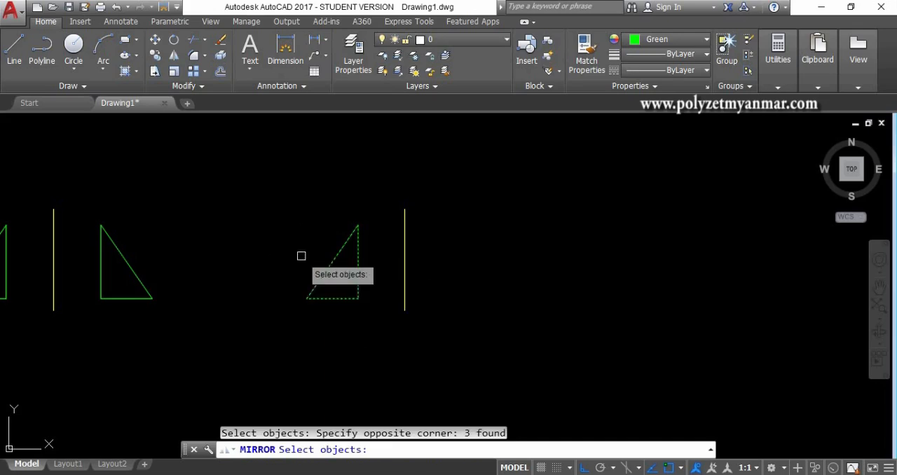
key(Return)
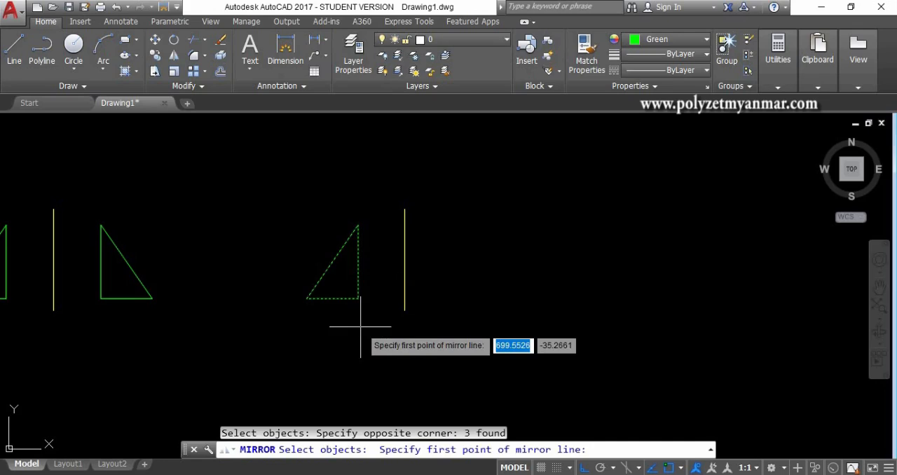
click(404, 310)
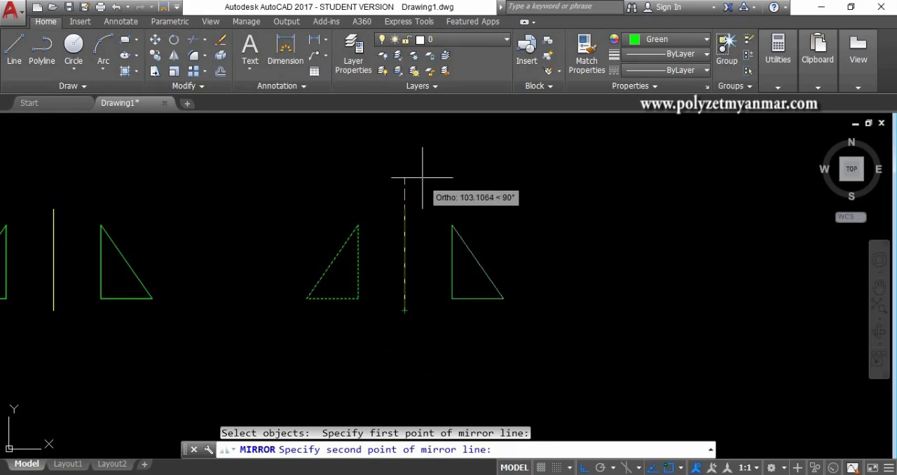
click(420, 149)
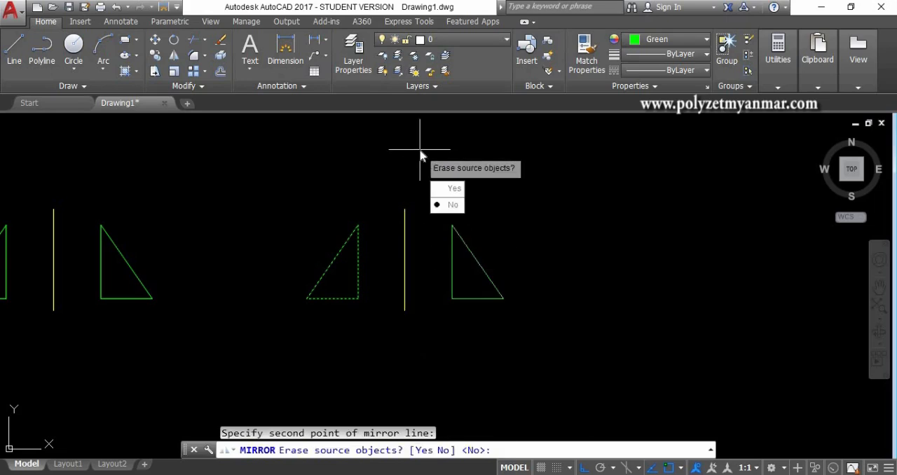
key(Return)
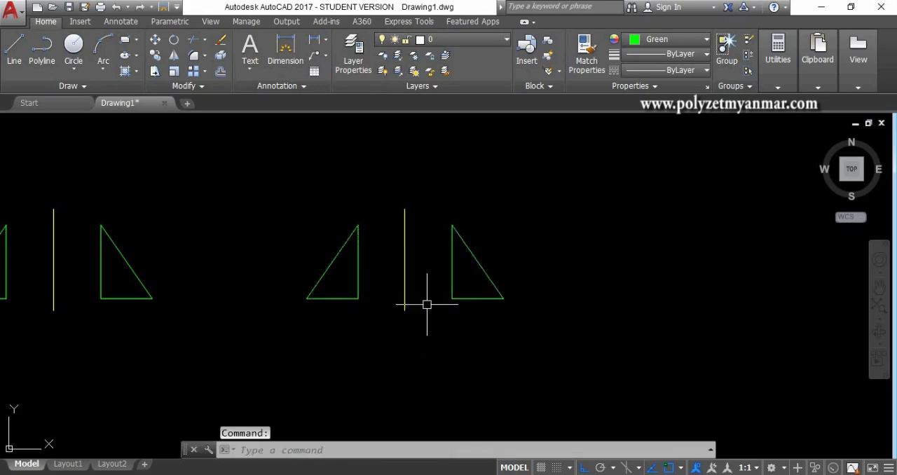
Step: Erase the yellow mirror line and the mirrored triangle of the right-hand pair
click(396, 208)
click(511, 318)
text(E)
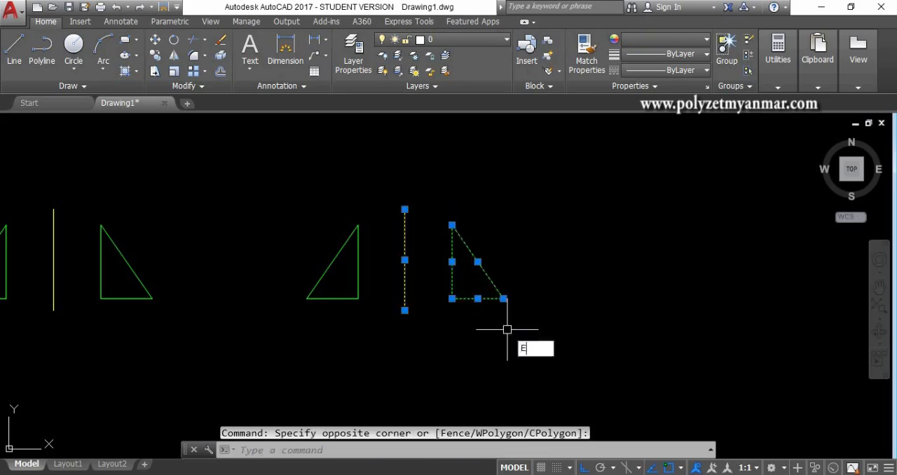
key(Return)
scroll(336, 296, up, 2)
click(341, 286)
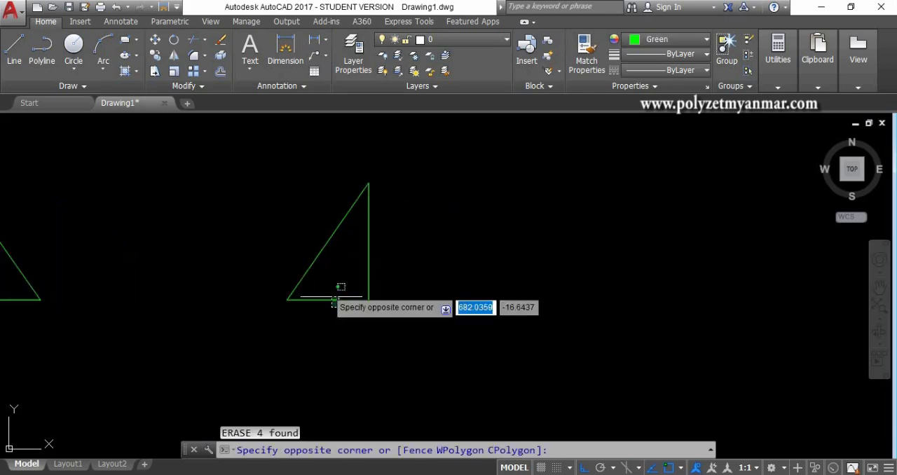
click(281, 234)
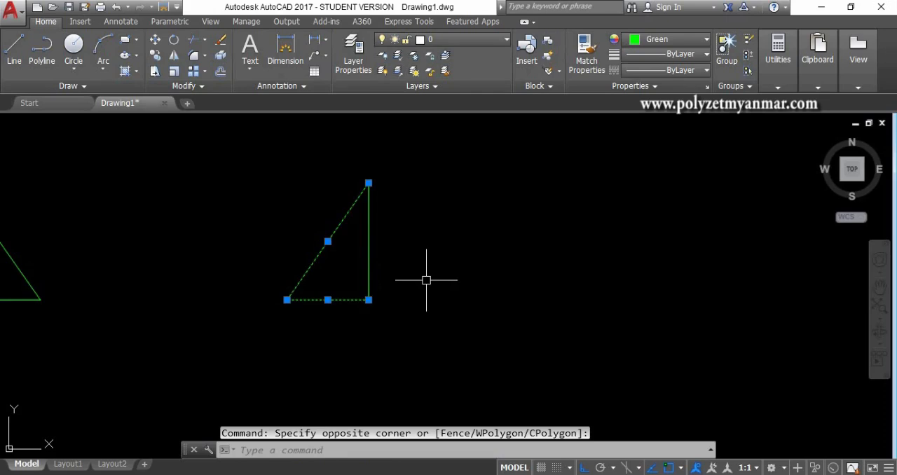
key(Escape)
click(315, 322)
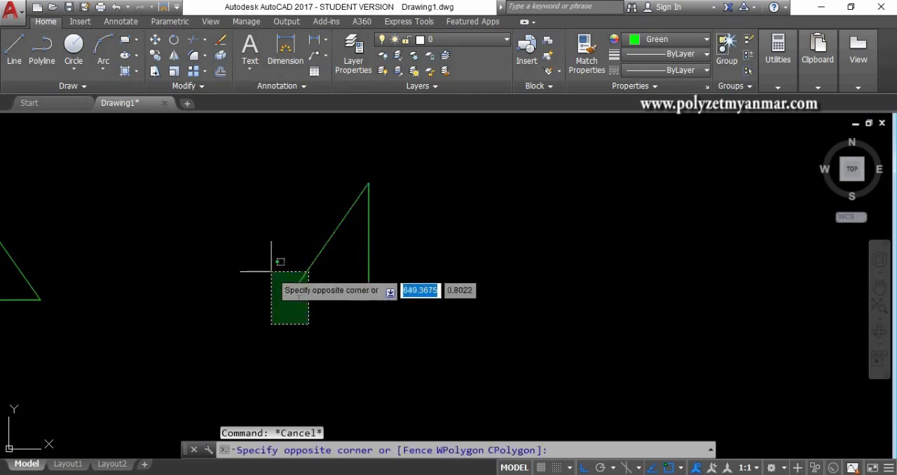
click(313, 331)
Step: Mirror the remaining triangle's sloped side and base about its own vertical side, keeping the source objects
middle_drag(439, 273, 436, 294)
text(m)
key(Return)
click(323, 345)
click(292, 283)
key(Return)
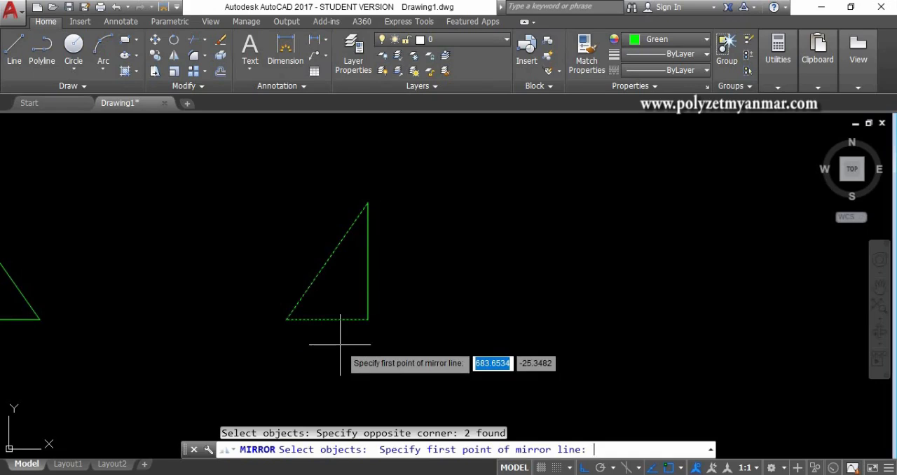
click(367, 320)
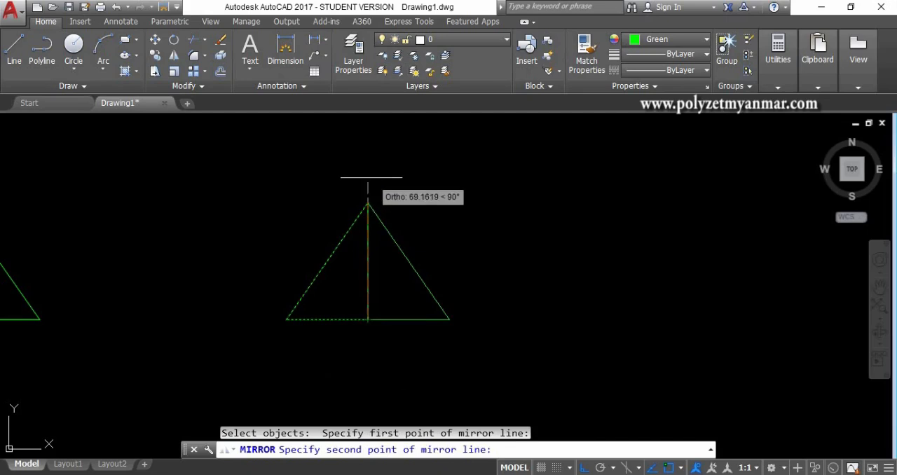
click(371, 177)
key(Return)
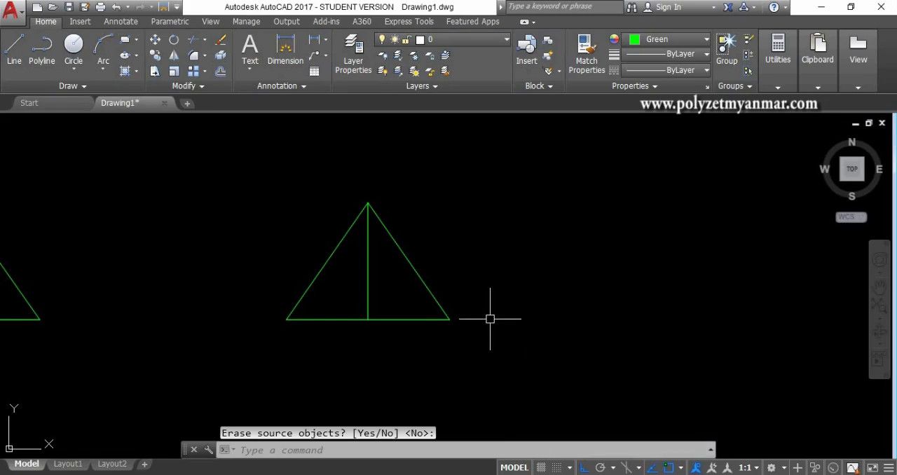
Step: Mirror the two sloped sides and the central vertical line downward about the horizontal base, keeping the sources, to form a diamond
text(MI)
key(Return)
click(454, 336)
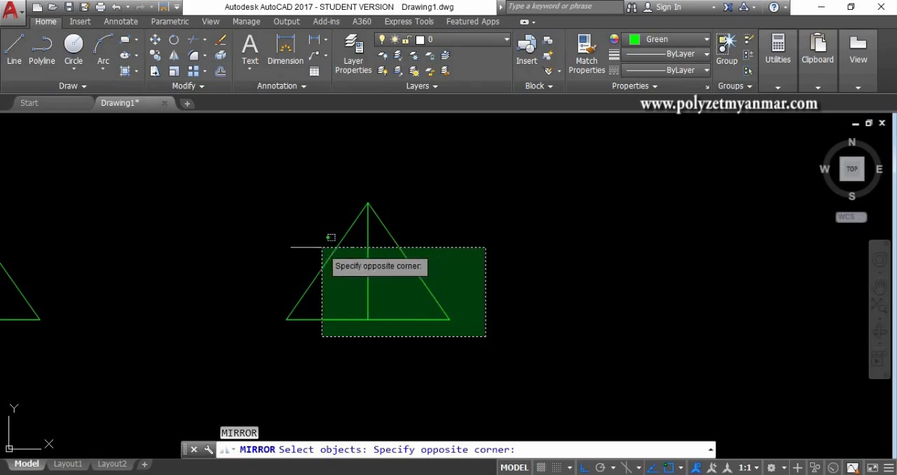
click(561, 338)
click(454, 257)
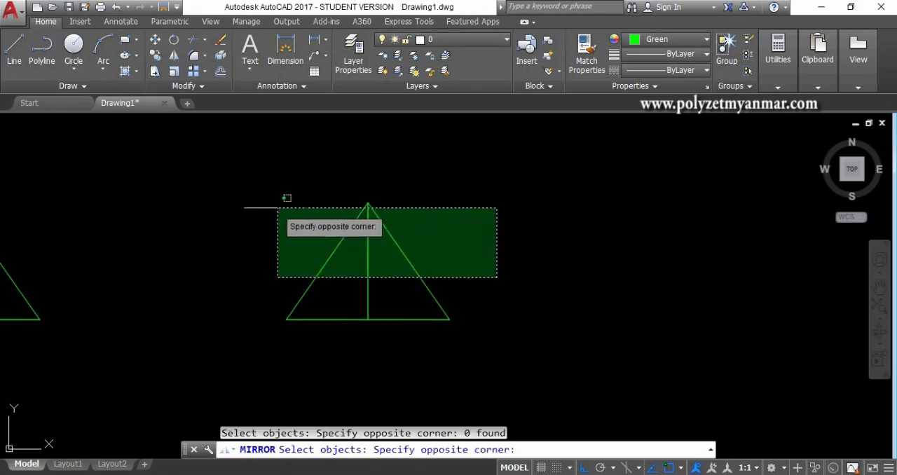
click(282, 205)
key(Return)
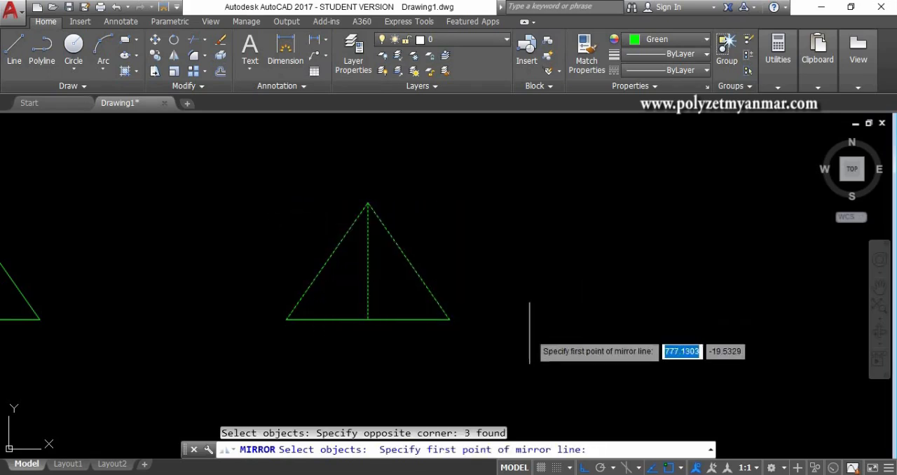
click(449, 320)
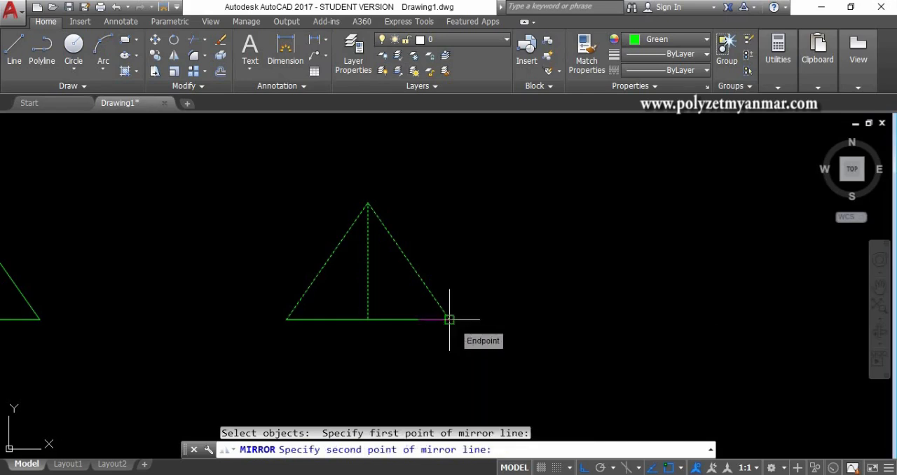
click(617, 325)
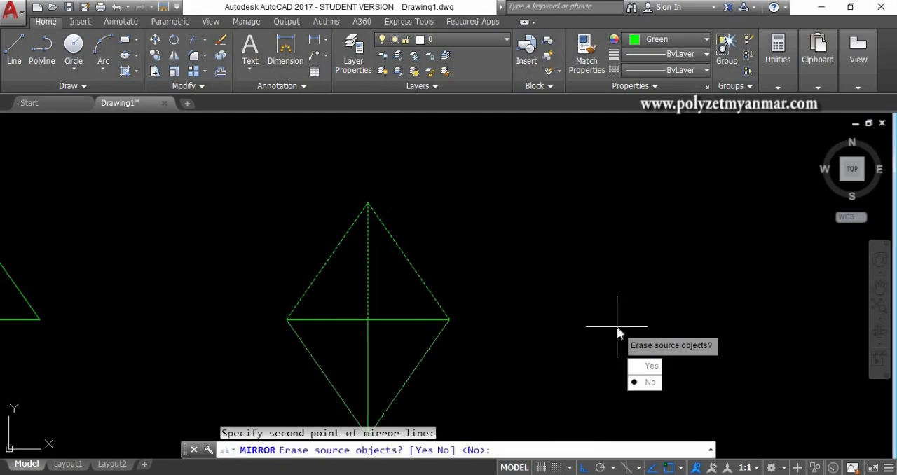
key(Return)
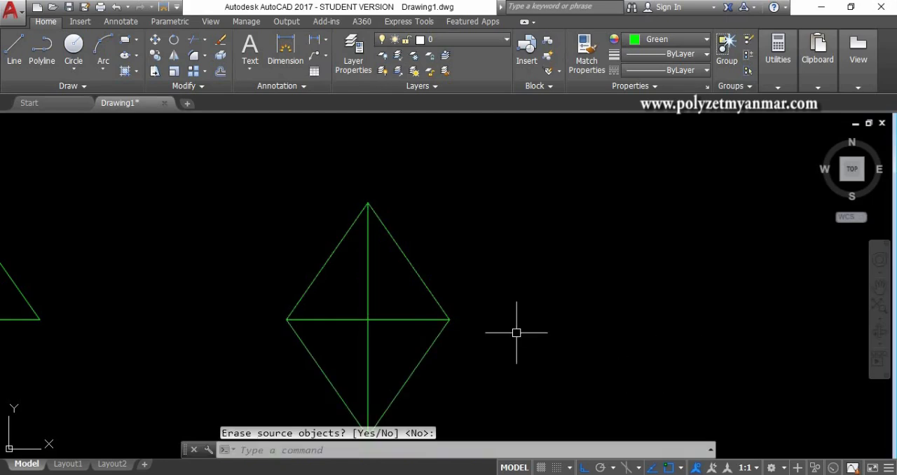
Step: Draw a single horizontal line in the empty space to the right of the diamond
scroll(516, 333, down, 3)
middle_drag(516, 350, 340, 323)
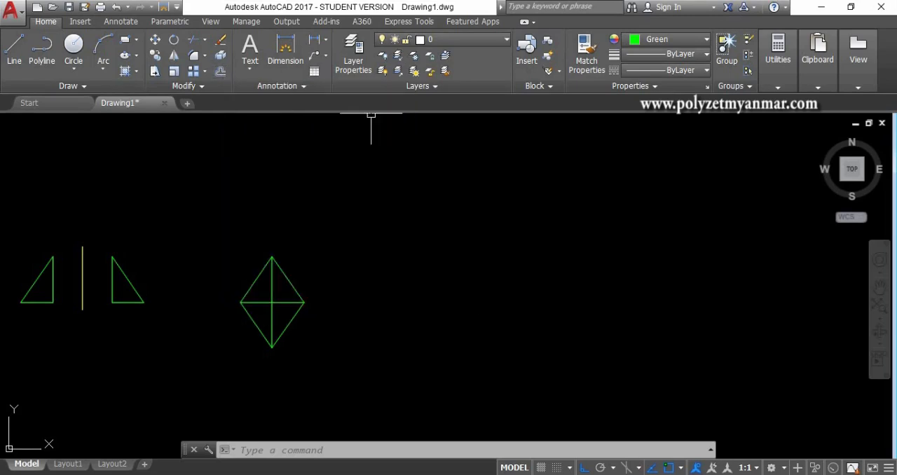
middle_drag(401, 255, 355, 253)
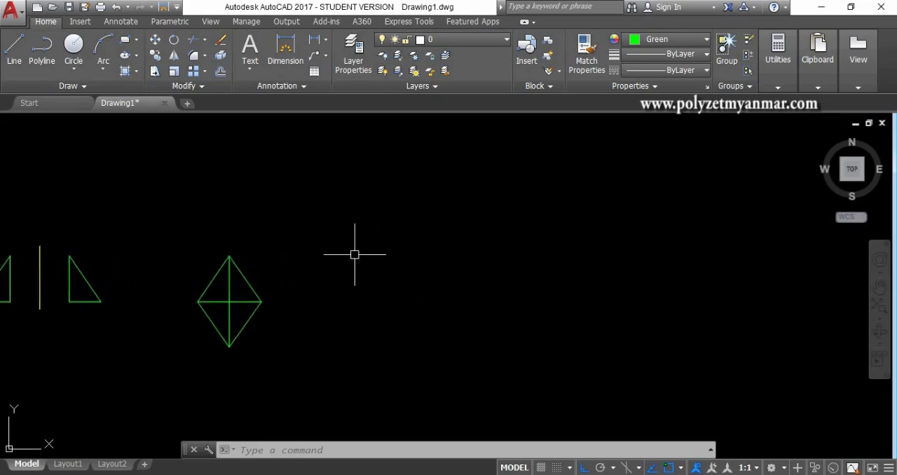
text(L)
key(Return)
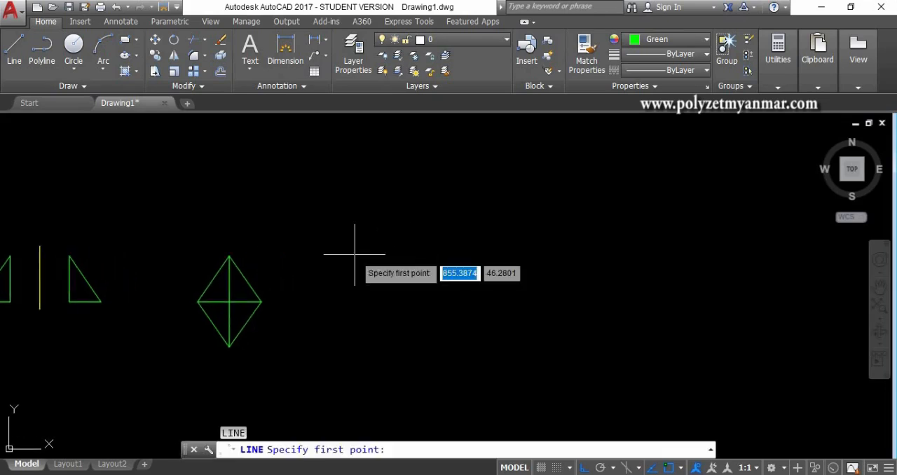
click(358, 294)
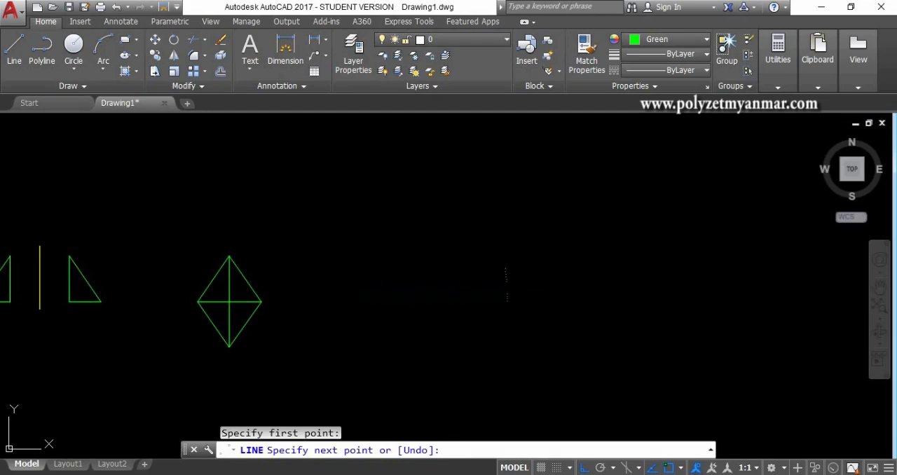
click(506, 294)
key(Escape)
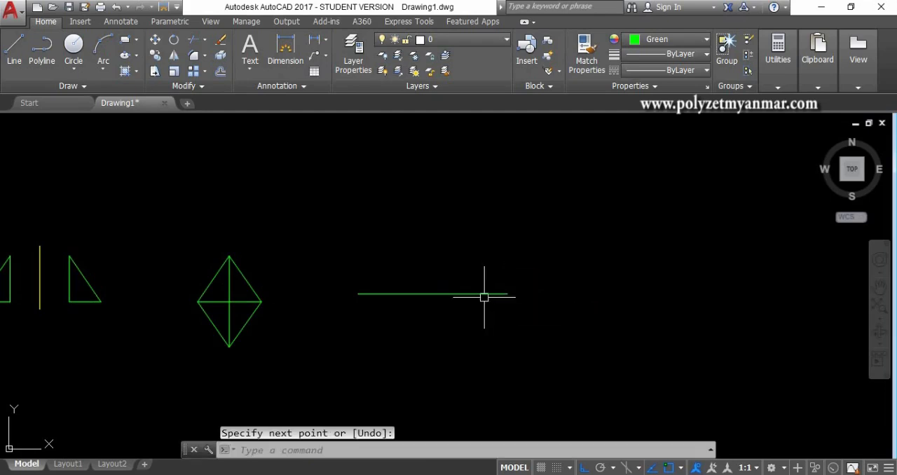
click(484, 294)
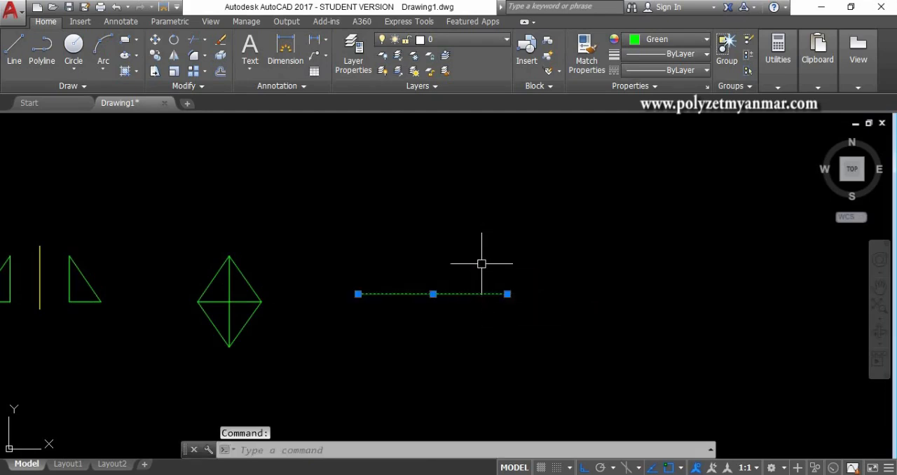
key(Escape)
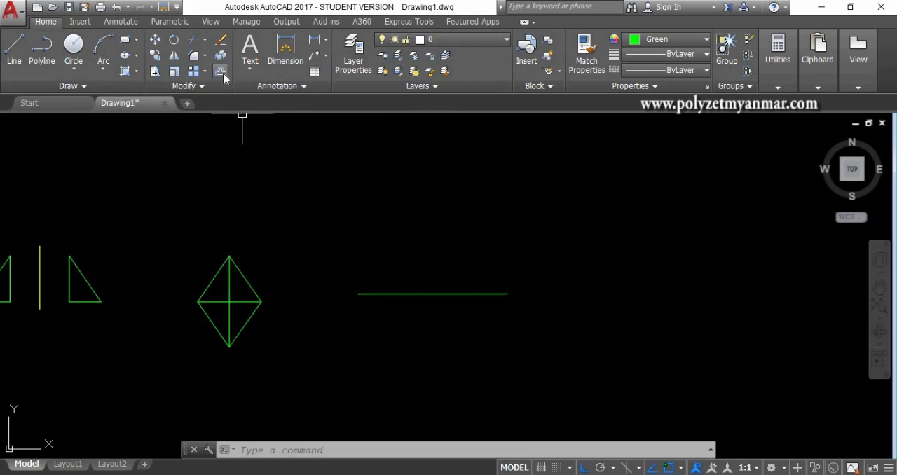
Step: Try offsetting the new horizontal line upward by a distance of 10, and undo the offset
click(221, 73)
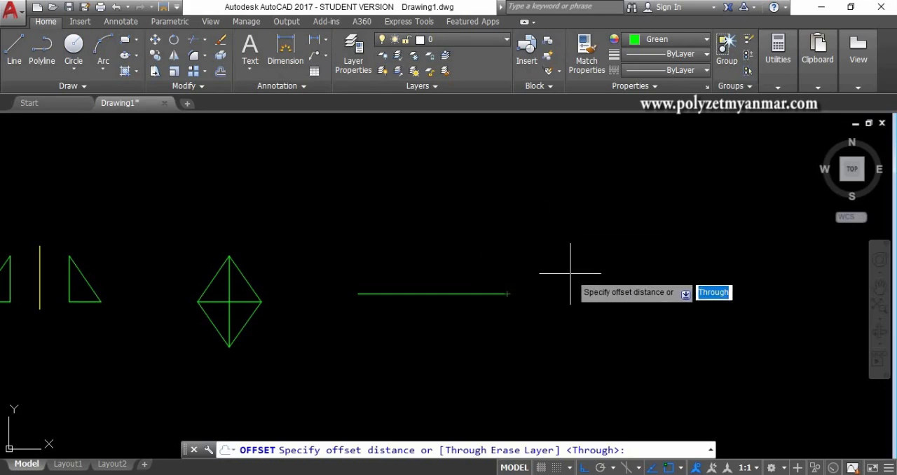
text(1)
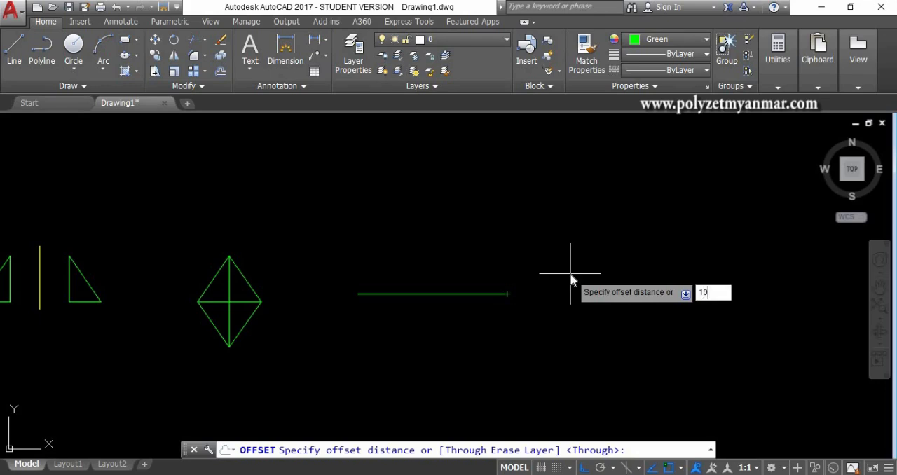
text(0)
key(Return)
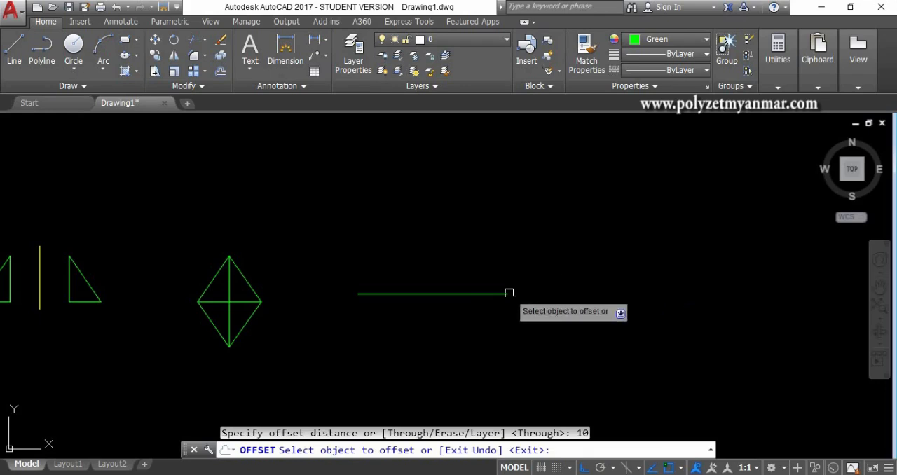
click(476, 294)
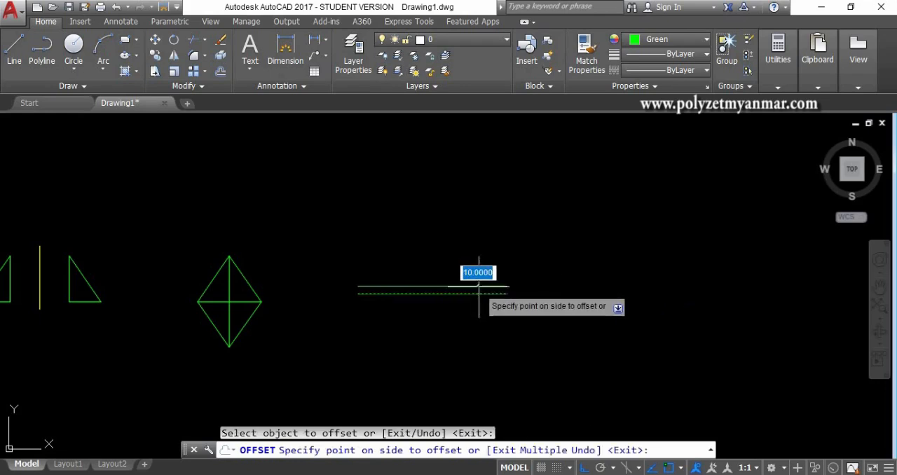
scroll(480, 284, up, 4)
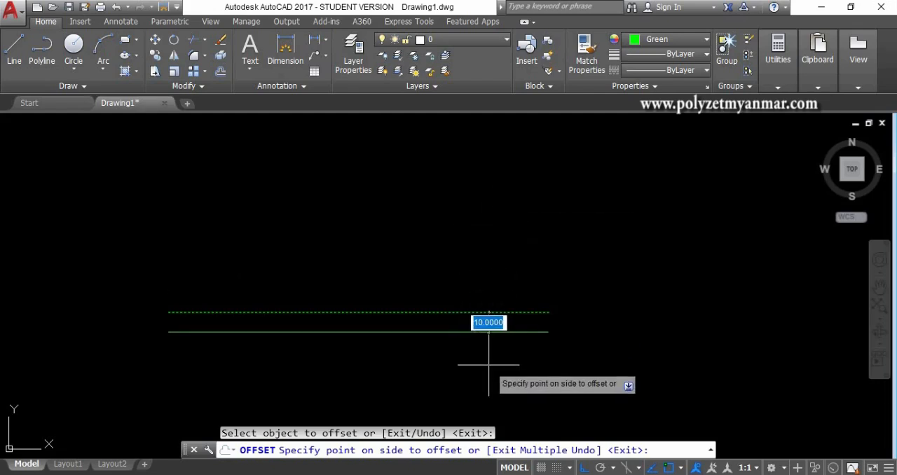
click(494, 269)
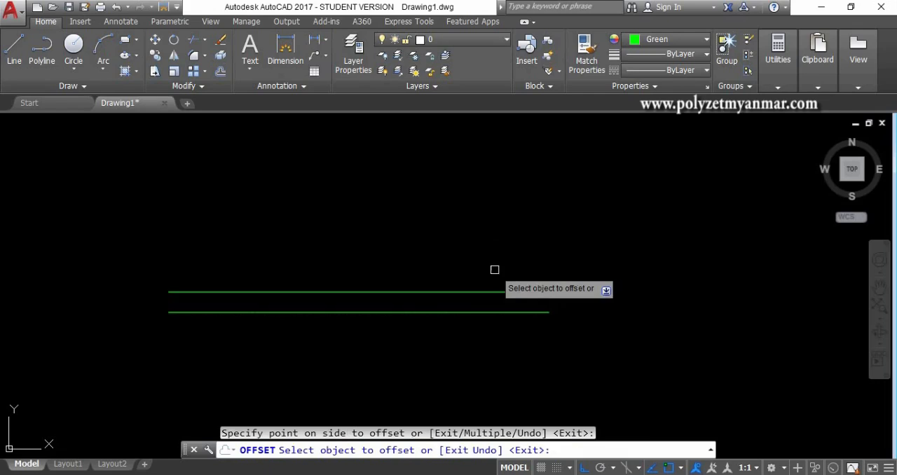
key(Escape)
key(ctrl+z)
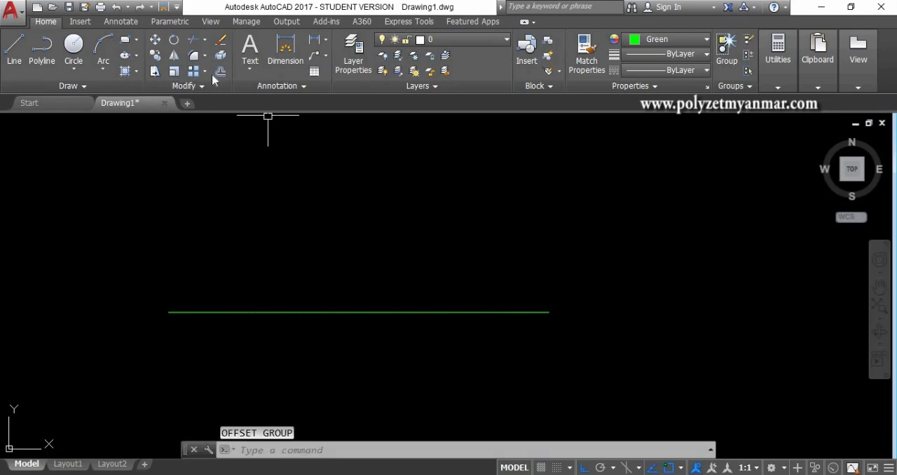
Step: Offset the horizontal line by a distance of 50, once above it and once below it
scroll(427, 287, down, 1)
text(o)
key(Return)
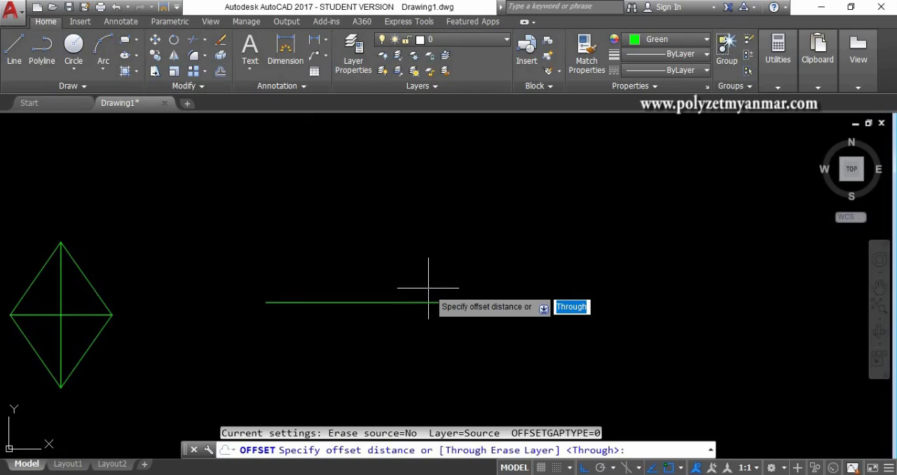
text(50)
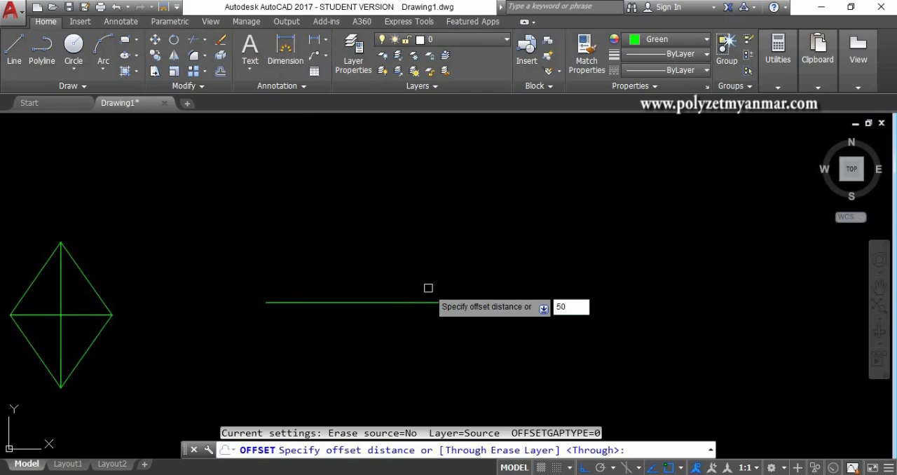
key(Return)
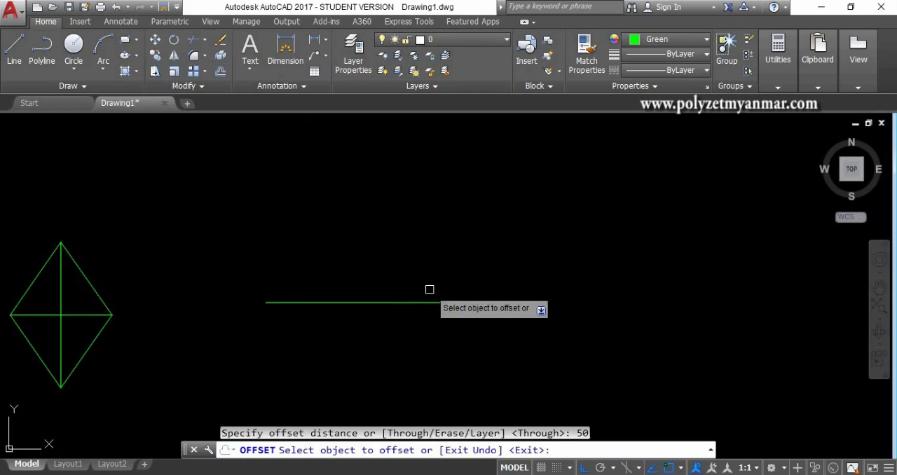
click(428, 302)
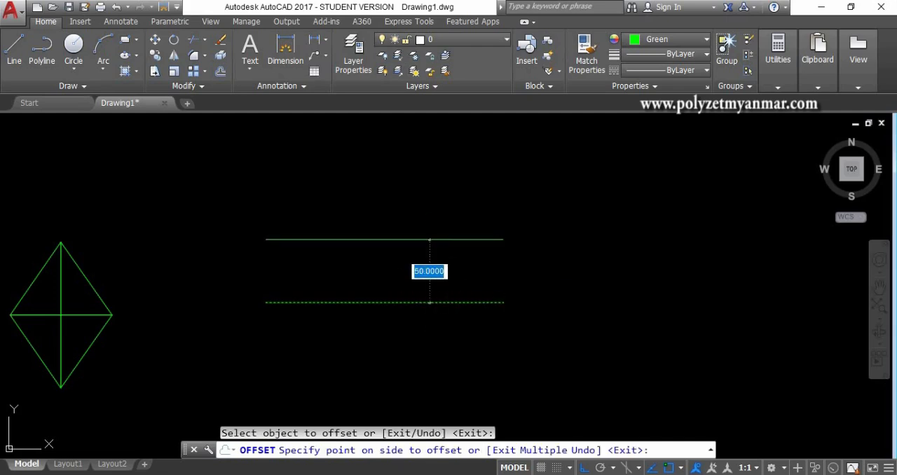
click(412, 202)
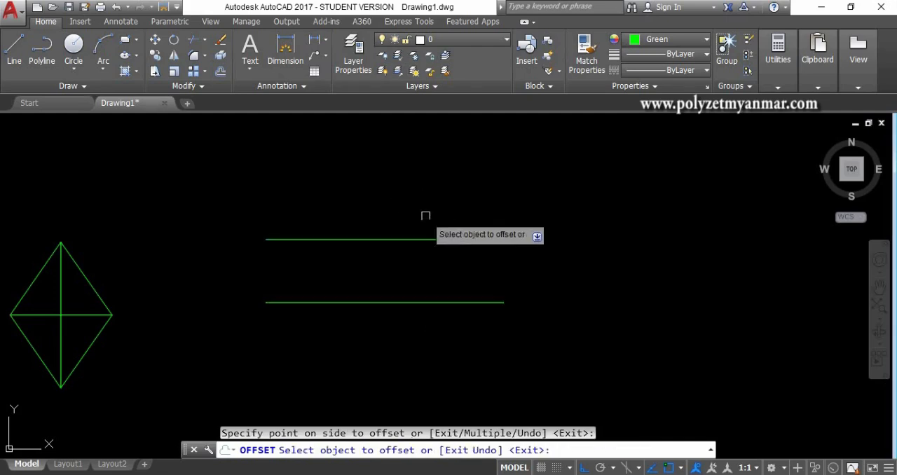
click(434, 302)
click(445, 354)
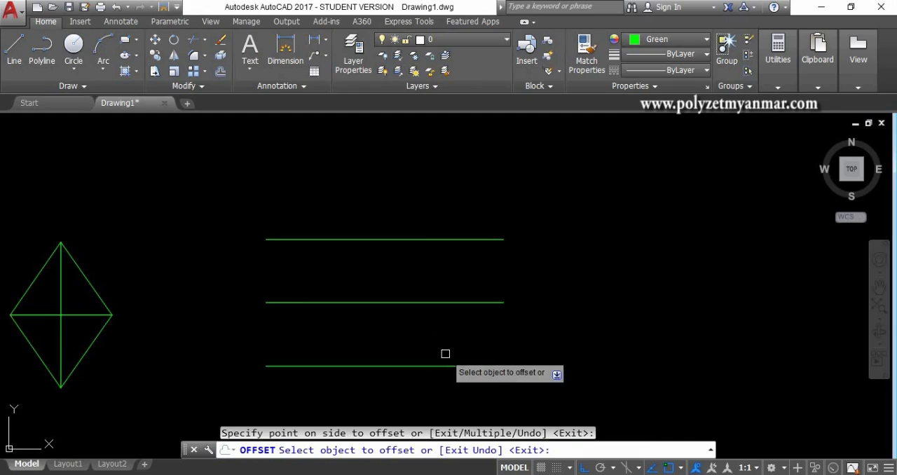
Step: Offset the topmost horizontal line upward by 50 three times in succession, each time from the newest copy
scroll(445, 354, down, 2)
click(428, 281)
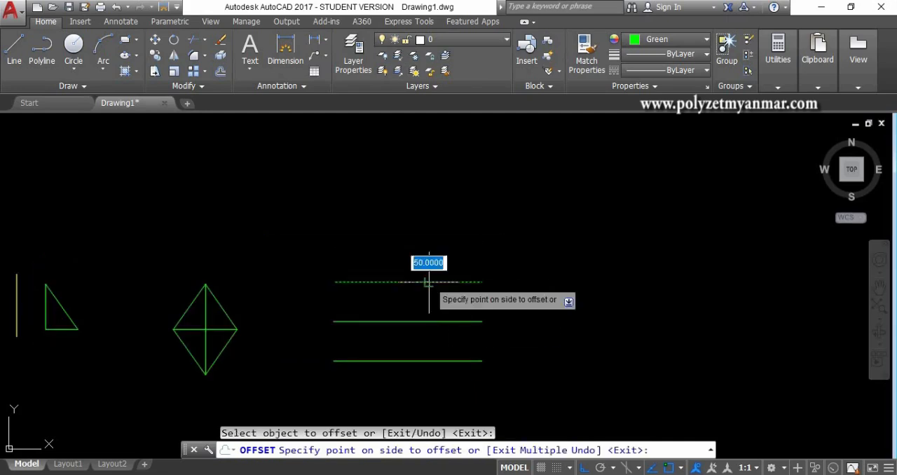
click(427, 210)
click(427, 242)
click(426, 202)
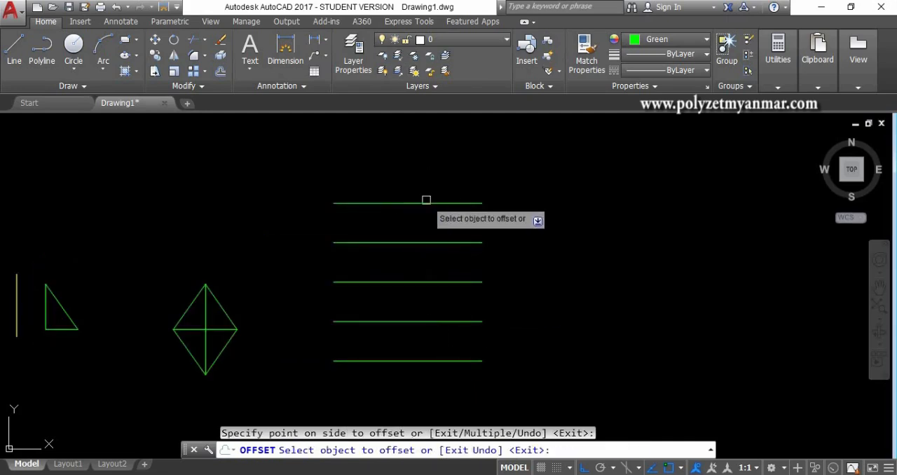
click(426, 202)
click(427, 163)
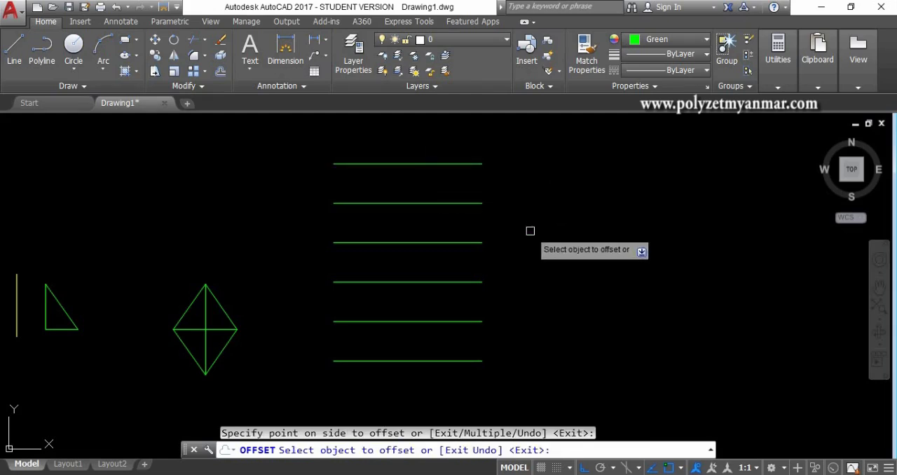
key(Return)
Step: Draw a vertical line to the right of the horizontal lines, about as tall as their stack
middle_drag(558, 241, 395, 224)
text(l)
key(Return)
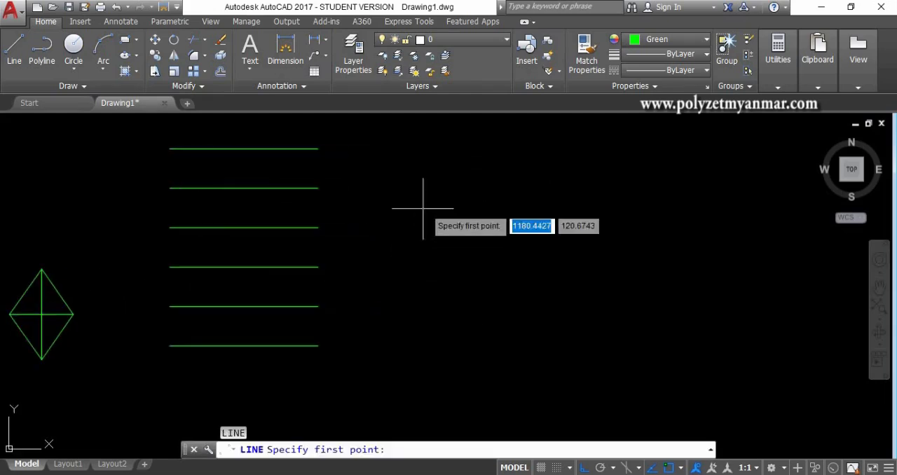
click(454, 148)
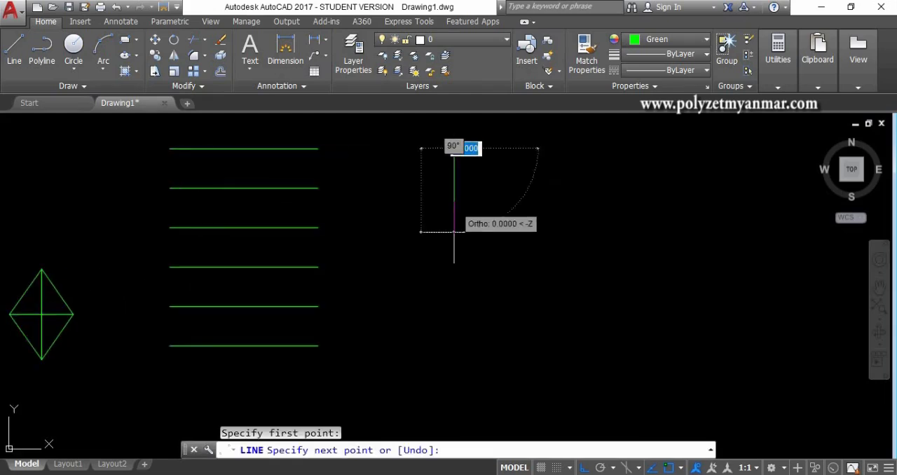
click(454, 346)
key(Return)
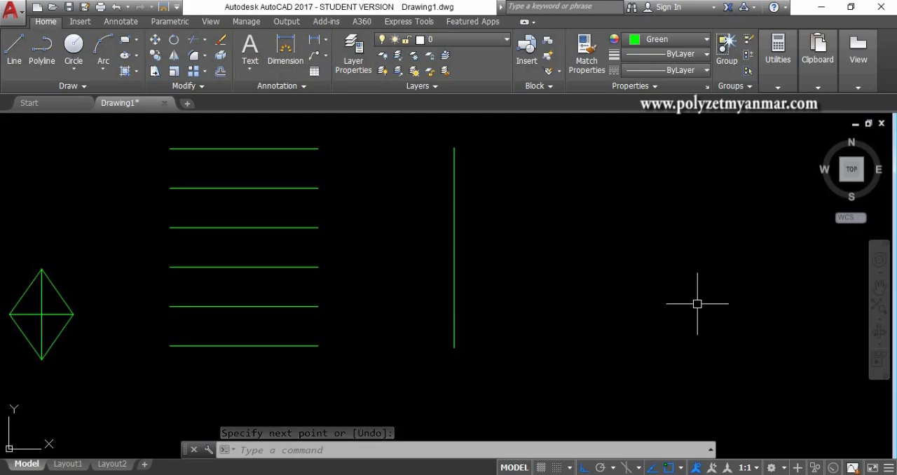
Step: Offset the vertical line to the right by a distance of 50
middle_drag(697, 303, 640, 304)
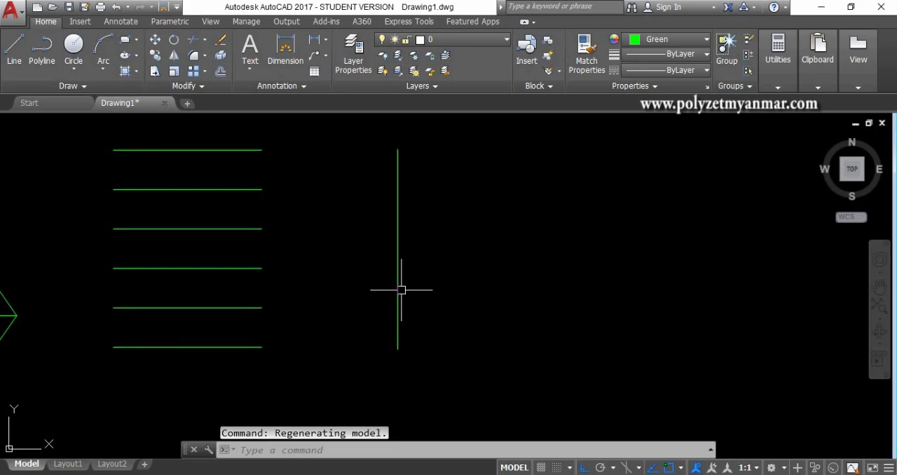
text(o)
key(Return)
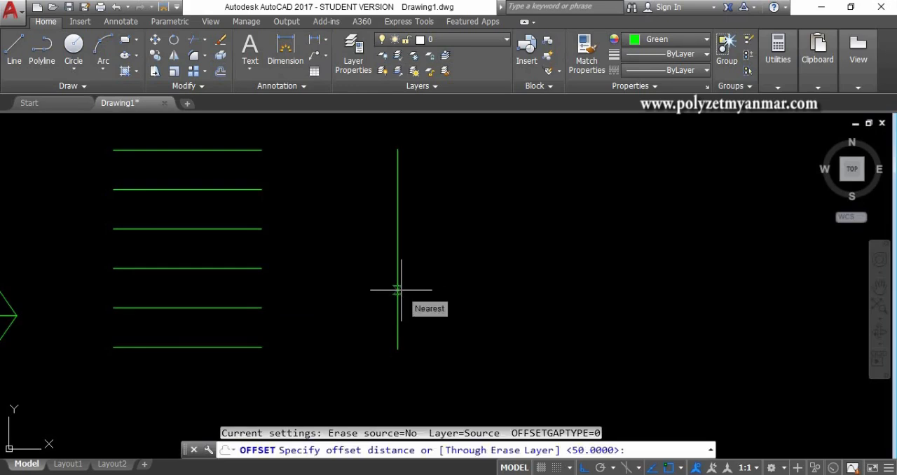
text(50)
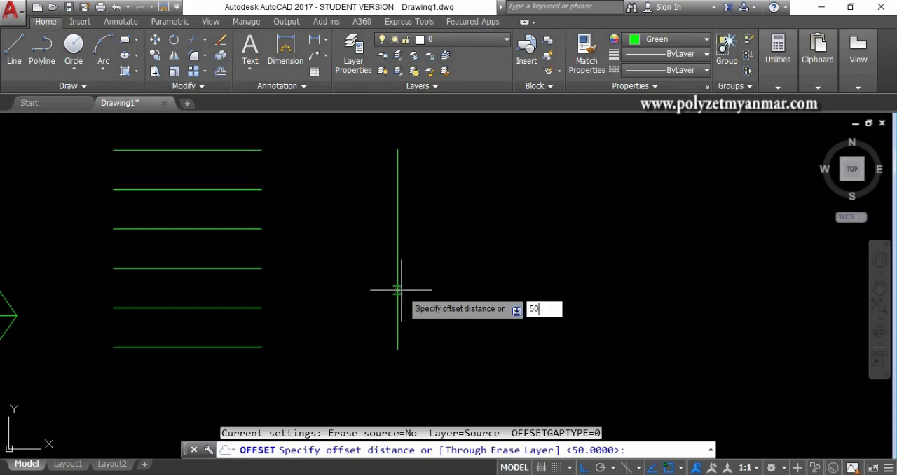
key(Return)
click(396, 294)
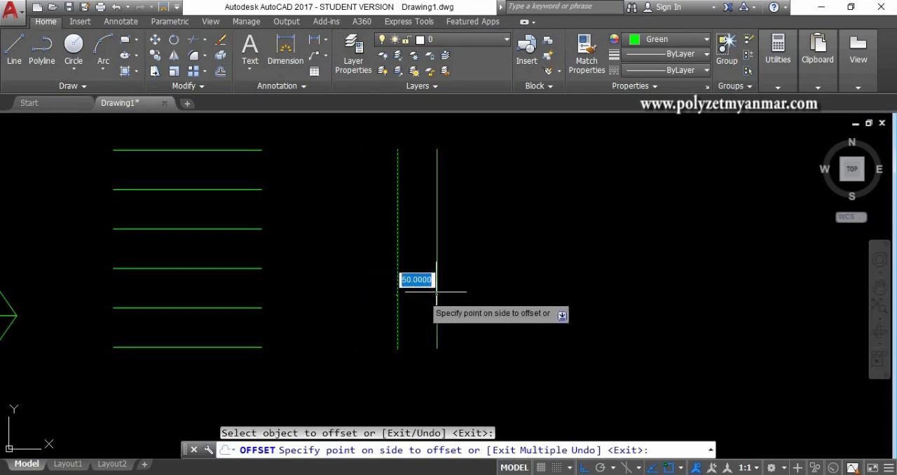
click(494, 294)
Step: Add three more vertical copies by offsetting the rightmost line 50 to the right each time, and finish the Offset command
click(437, 301)
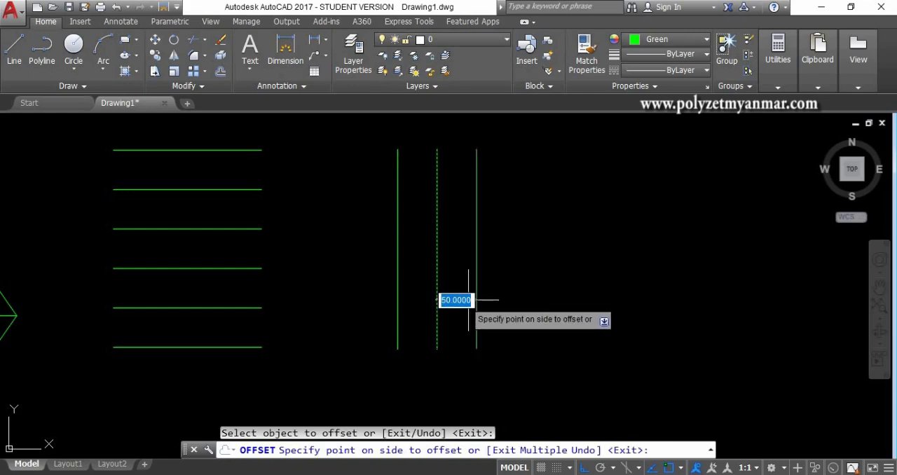
click(540, 297)
click(478, 297)
click(538, 297)
click(517, 300)
click(588, 291)
key(Return)
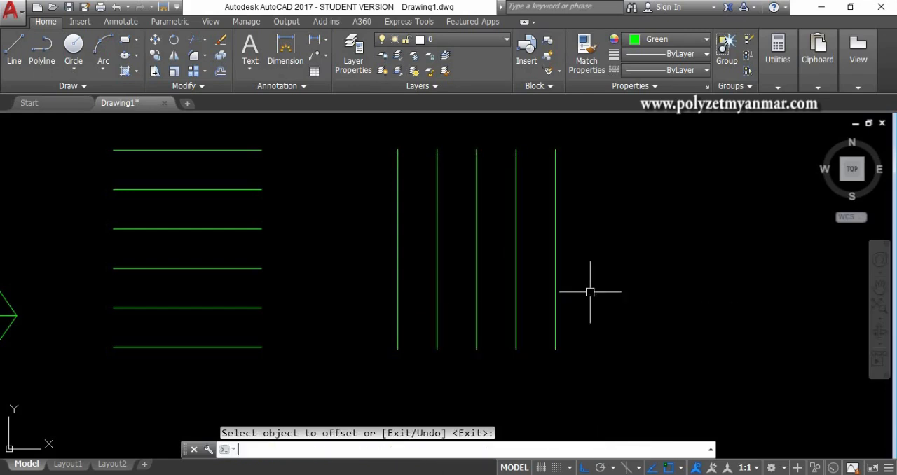
Step: Draw a circle with a radius of about 171.5 in the empty space right of the vertical lines
scroll(411, 298, down, 2)
middle_drag(504, 295, 430, 283)
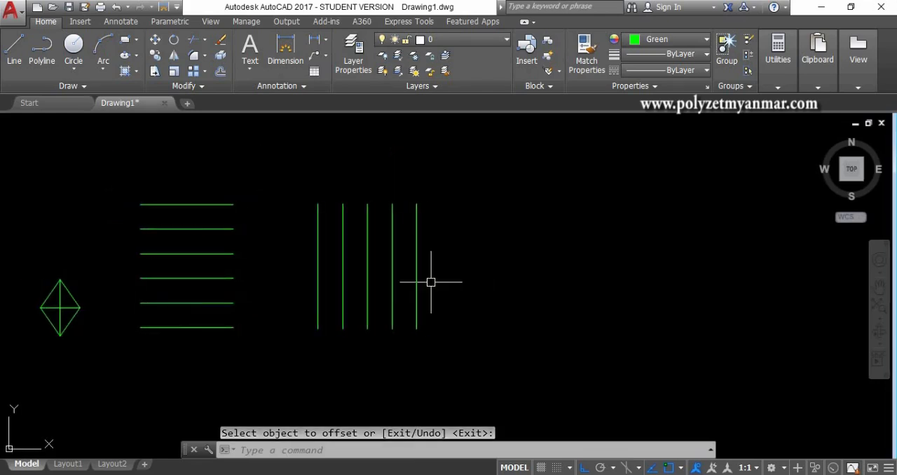
middle_drag(530, 259, 424, 246)
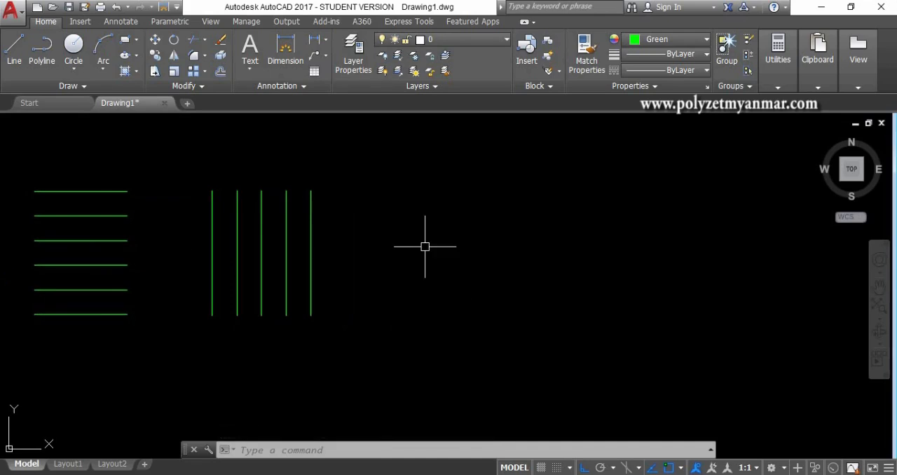
text(c)
key(Return)
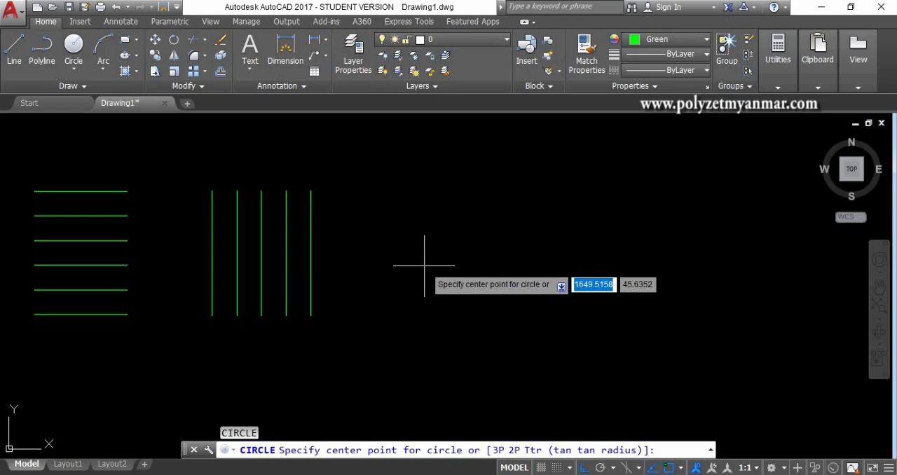
click(444, 258)
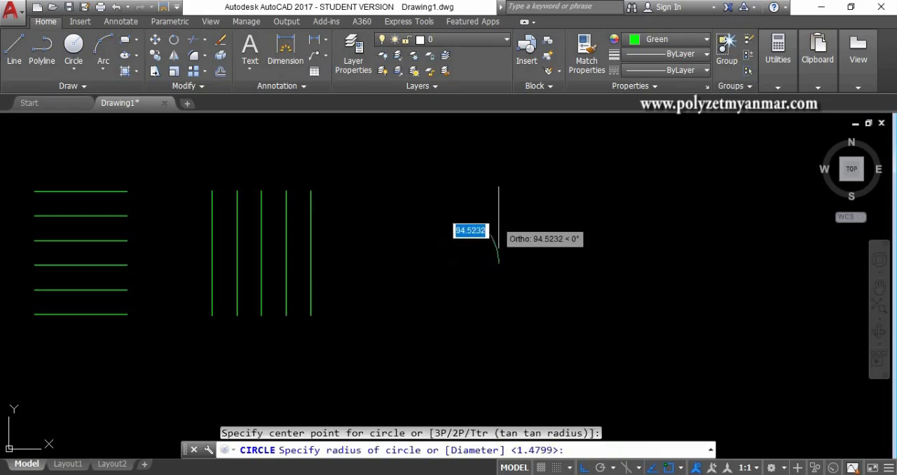
click(521, 178)
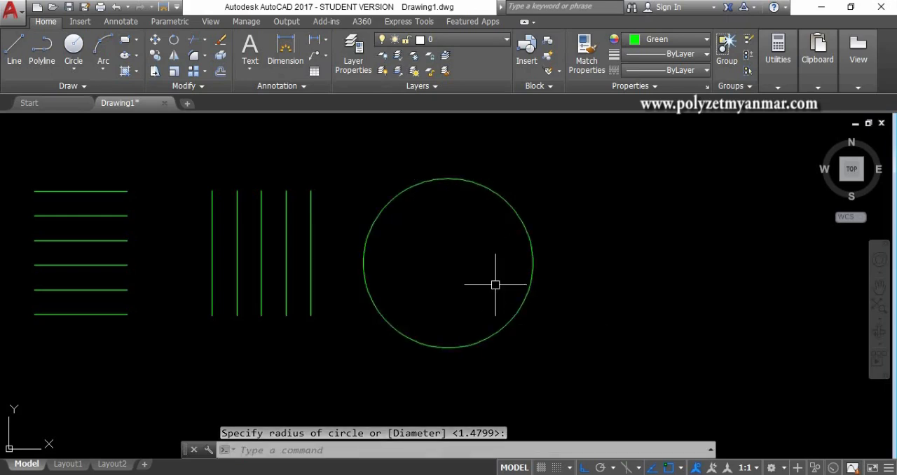
Step: Offset the circle by a distance of 30, once inward and once outward
scroll(495, 285, up, 2)
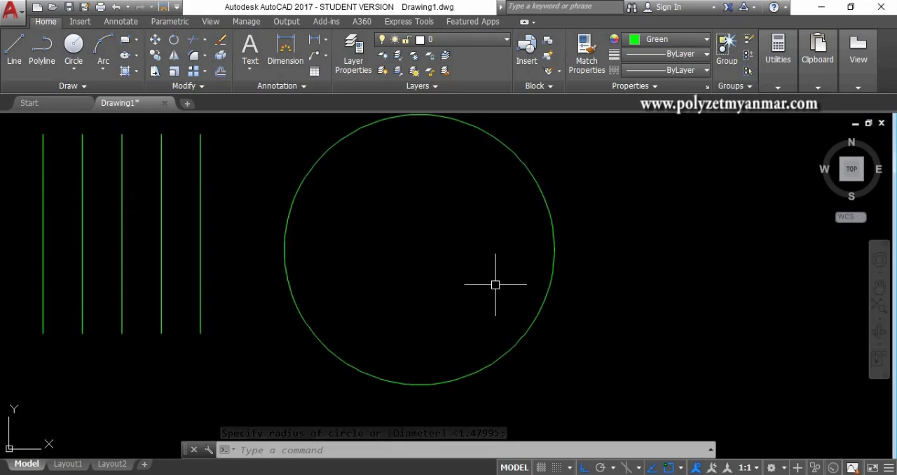
middle_drag(495, 284, 489, 290)
text(o)
key(Return)
text(3)
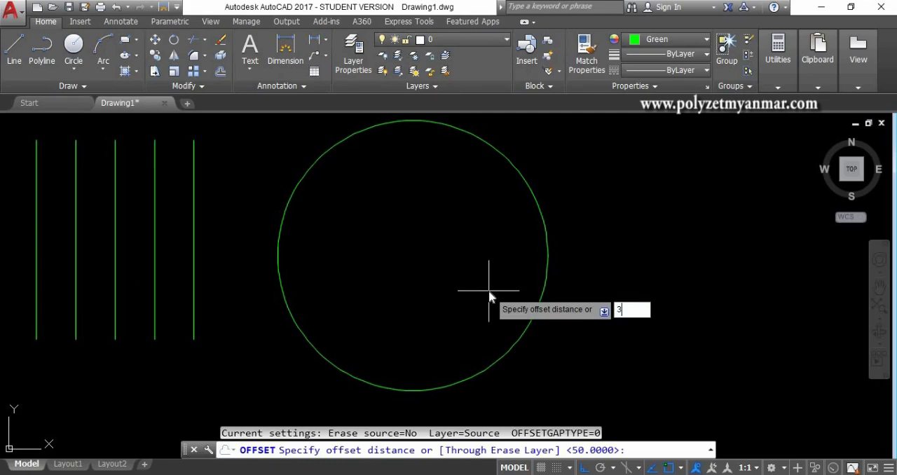
text(0)
key(Return)
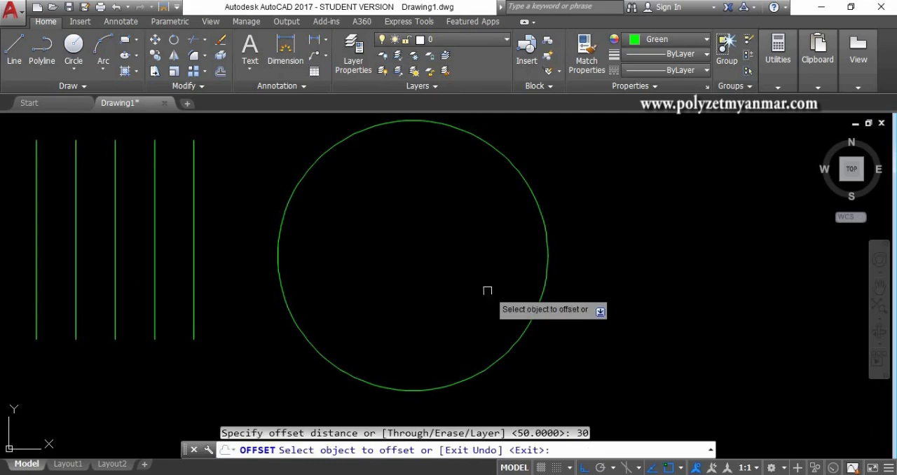
click(520, 333)
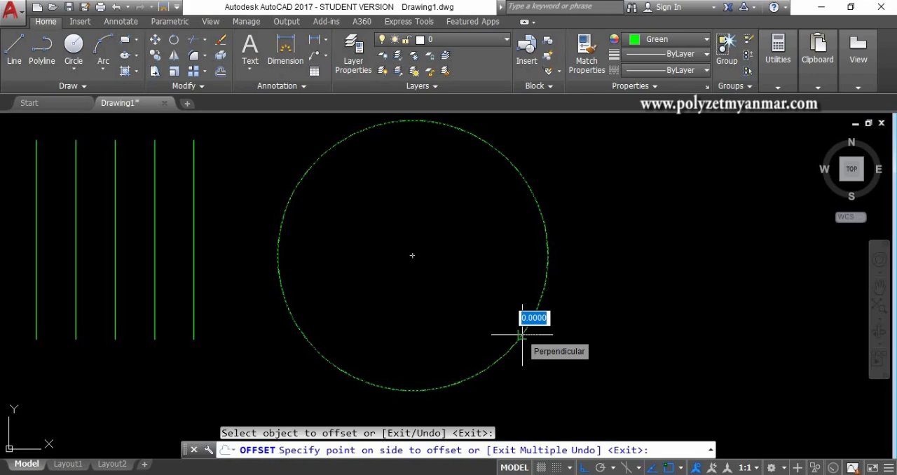
click(479, 304)
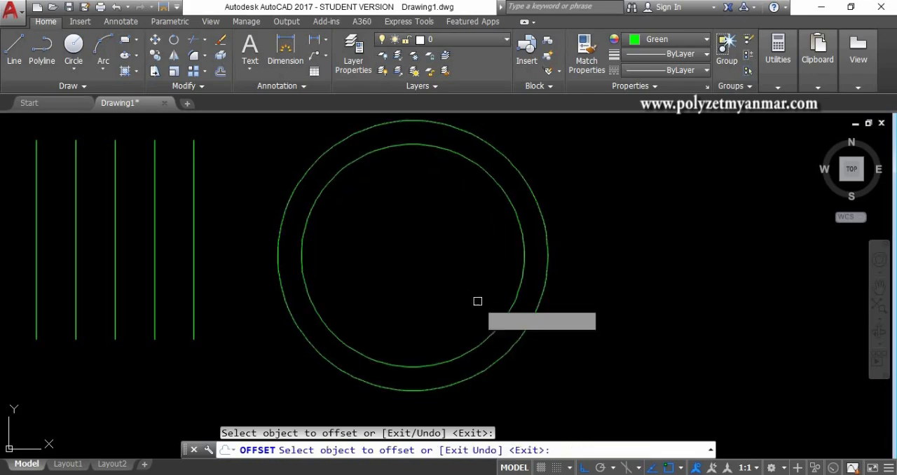
click(517, 341)
click(591, 367)
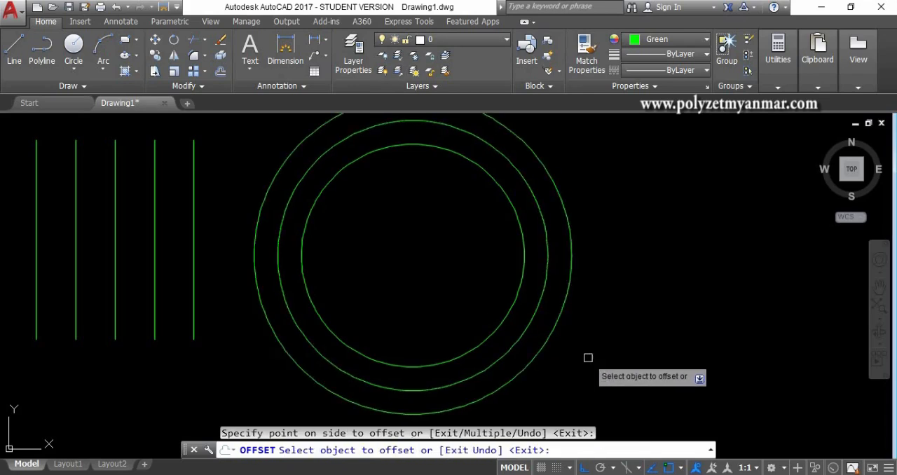
Step: Add four more concentric circles by repeatedly offsetting the innermost circle inward by 30
click(492, 335)
click(451, 298)
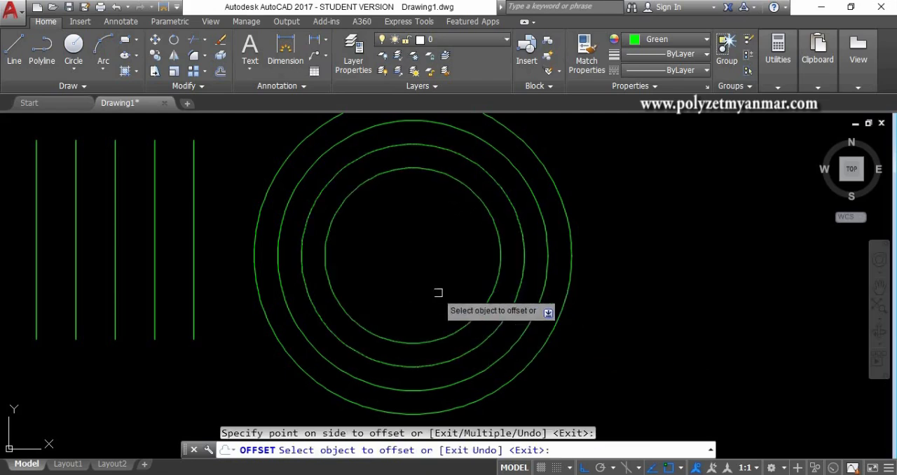
click(458, 330)
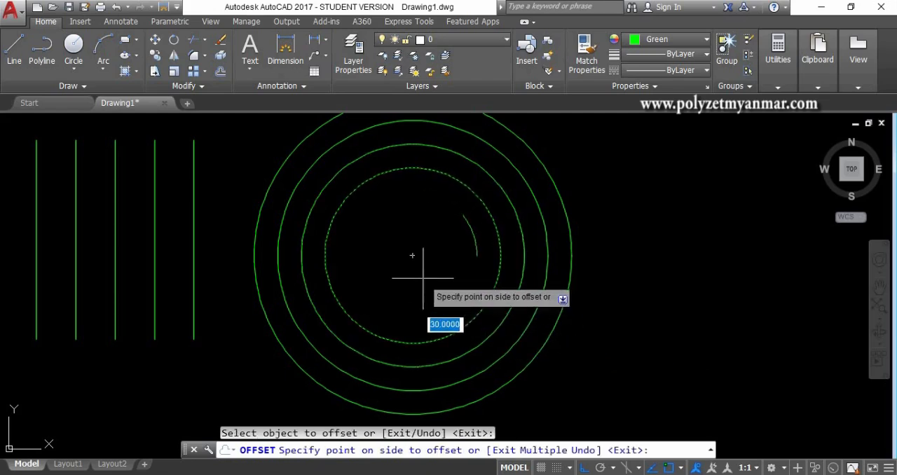
click(437, 280)
click(448, 308)
click(429, 274)
click(427, 291)
click(416, 271)
Step: Try to offset the smallest circle inward by 30 once more
scroll(416, 271, up, 3)
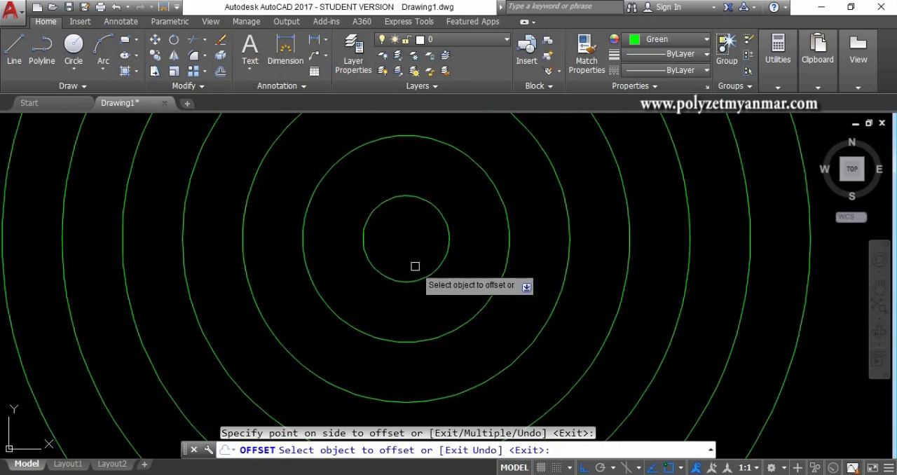
click(420, 279)
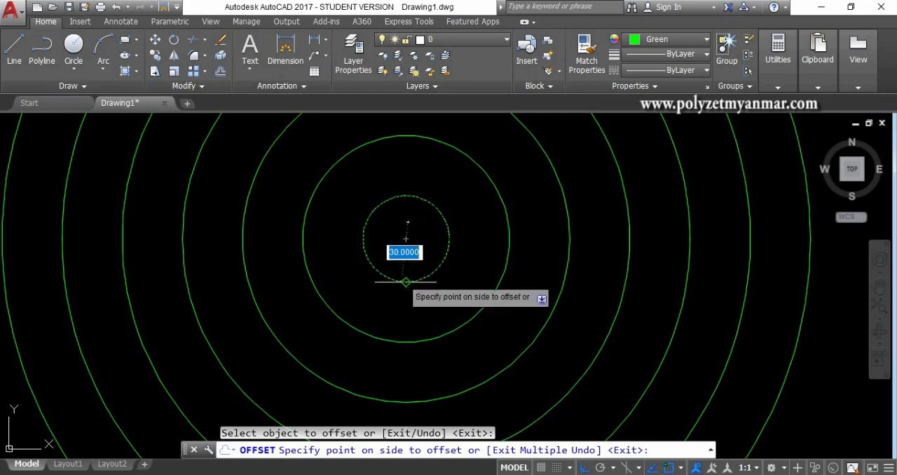
click(404, 237)
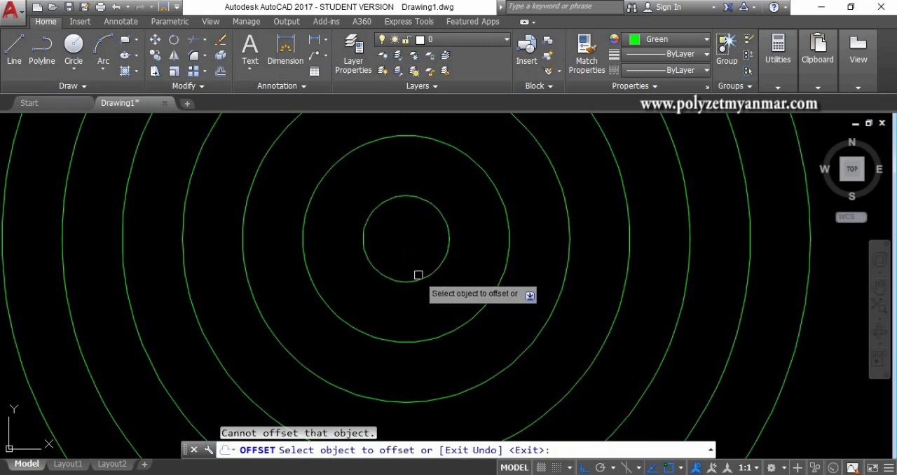
scroll(404, 279, down, 6)
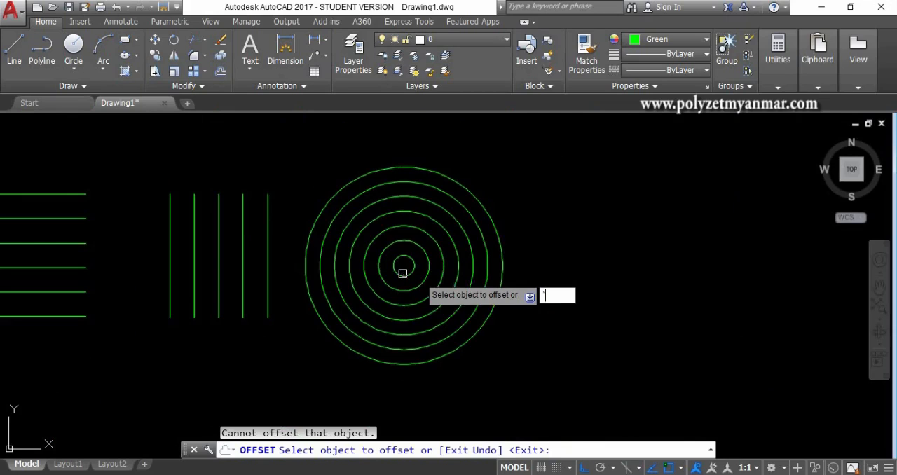
Step: Draw a rectangle in the empty space to the right of the concentric circles
key(Escape)
middle_drag(533, 263, 436, 259)
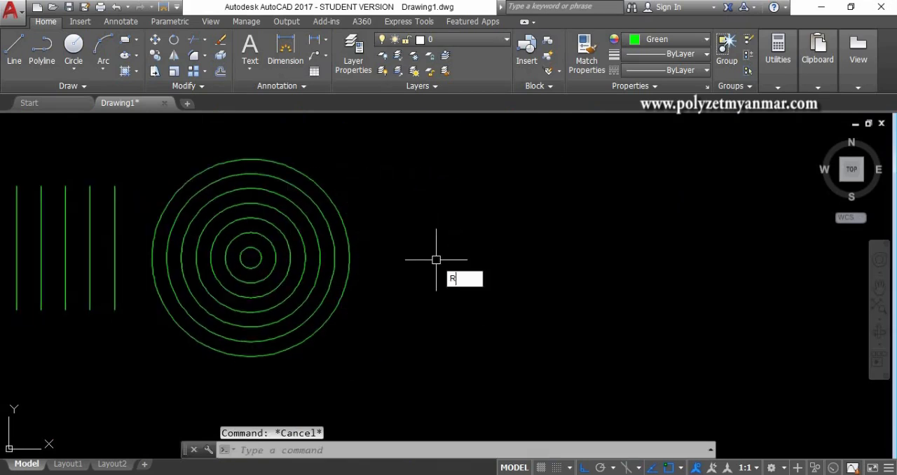
key(Return)
click(435, 225)
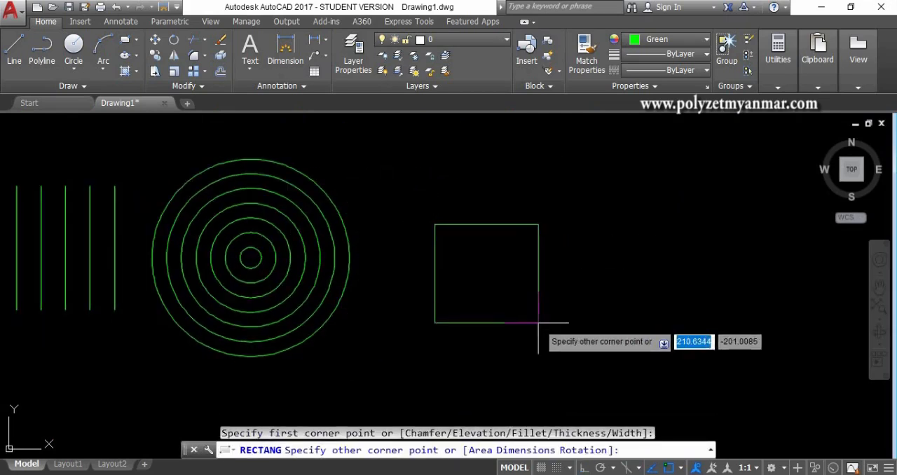
click(585, 326)
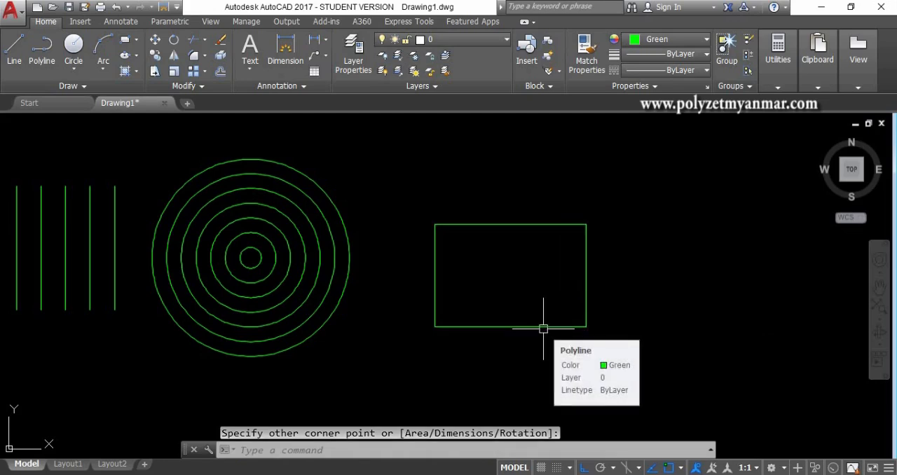
Step: Offset the rectangle inward by a distance of 10
text(O)
key(Return)
text(10)
key(Return)
click(534, 327)
click(527, 292)
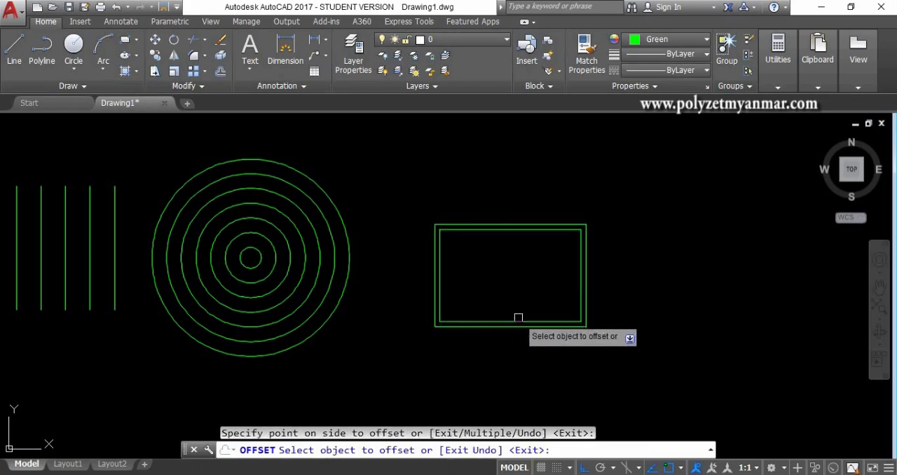
Step: Add four more nested rectangles by repeatedly offsetting the innermost rectangle inward by 10
click(518, 317)
click(508, 294)
click(506, 309)
click(505, 289)
scroll(500, 298, up, 4)
click(498, 325)
click(494, 283)
click(503, 309)
click(488, 253)
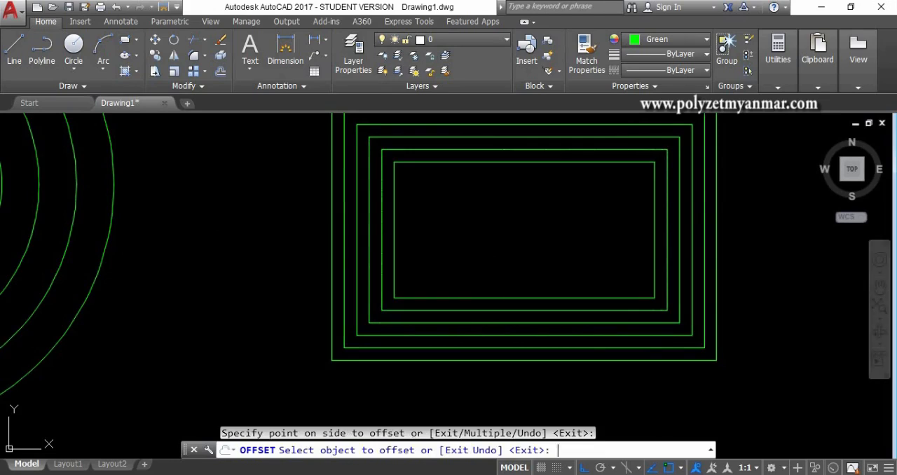
key(Return)
Step: Draw a horizontal line in the empty space above the row of offset examples
scroll(479, 265, down, 4)
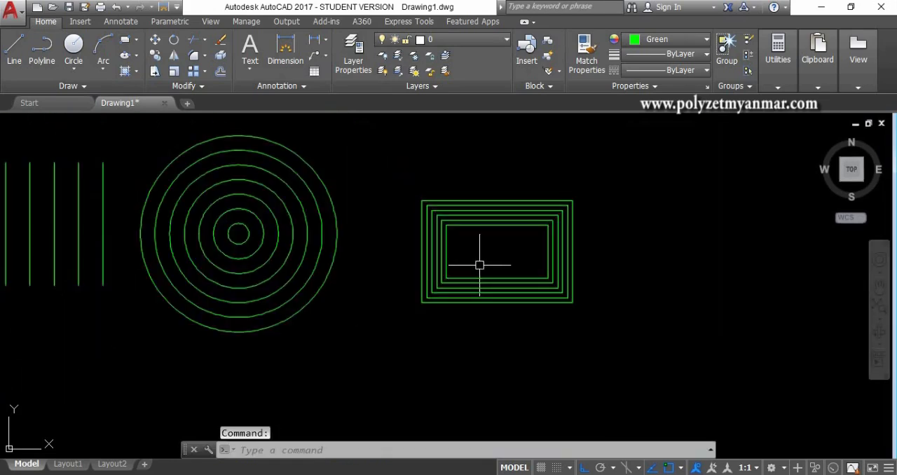
scroll(480, 265, down, 3)
middle_drag(365, 223, 407, 280)
middle_drag(312, 202, 333, 246)
key(Return)
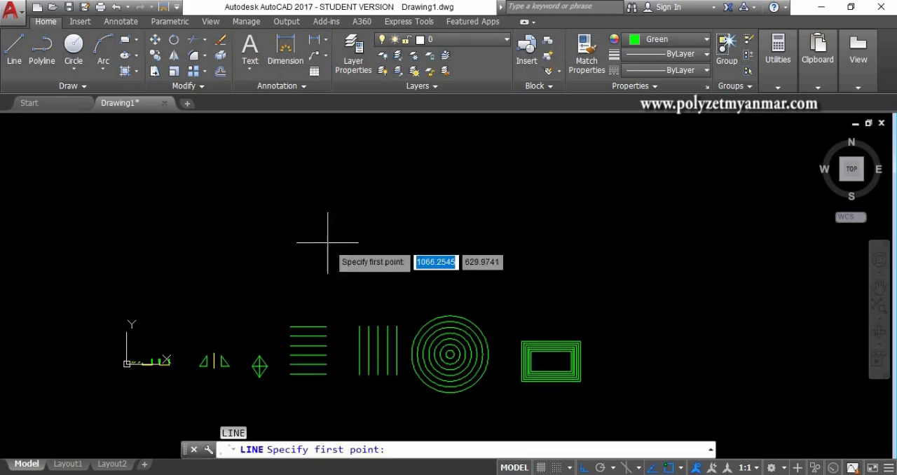
click(318, 238)
click(458, 230)
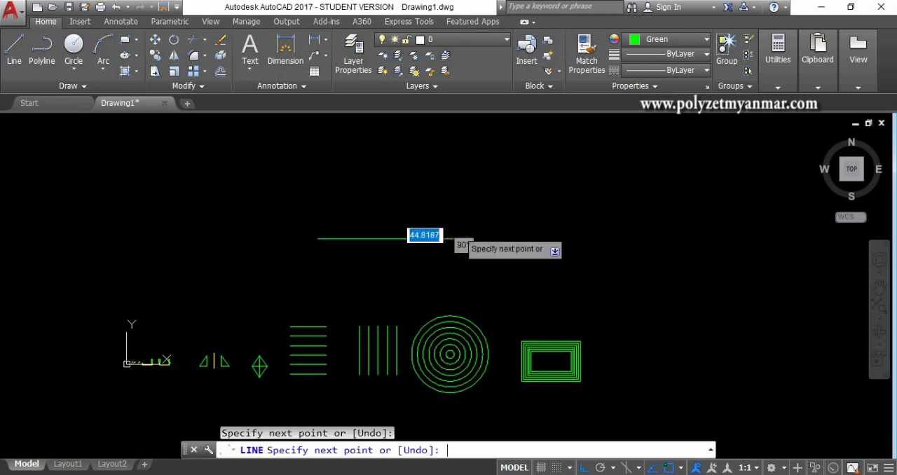
key(Return)
key(Return)
Step: Draw a vertical line that crosses the new horizontal line near its middle
click(392, 182)
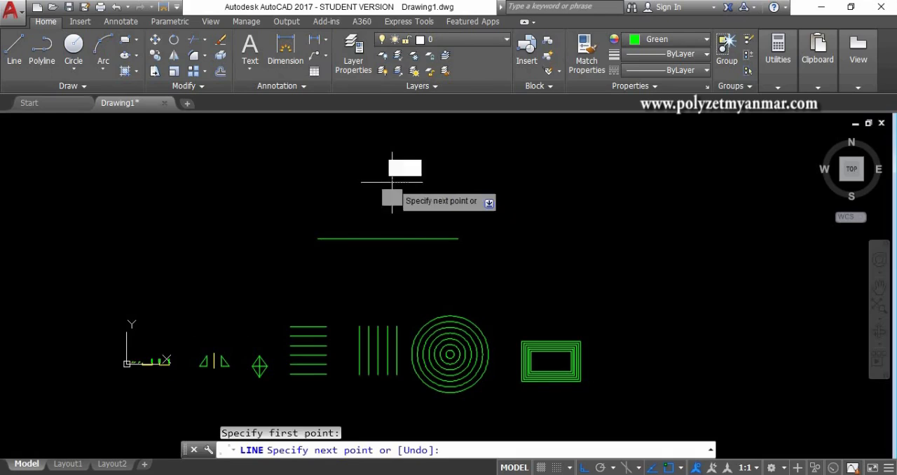
click(397, 278)
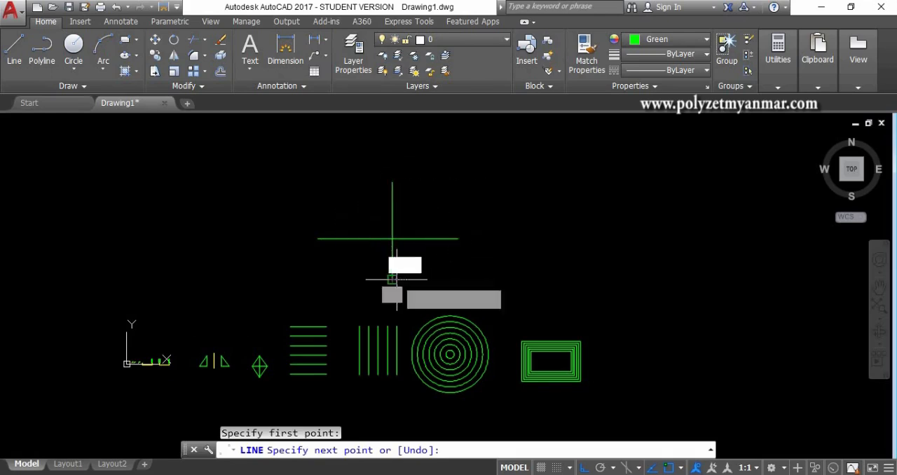
key(Return)
Step: Offset the vertical line of the cross by a distance of 20, once to the right and once to the left
scroll(396, 232, up, 2)
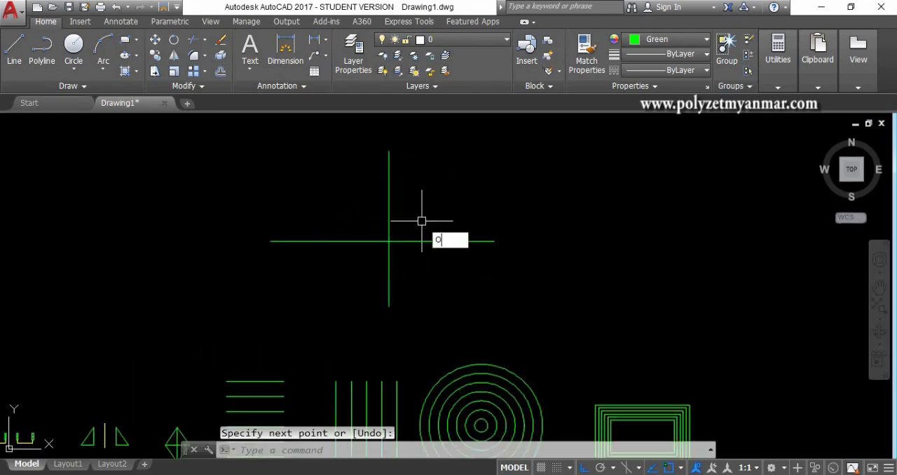
key(Return)
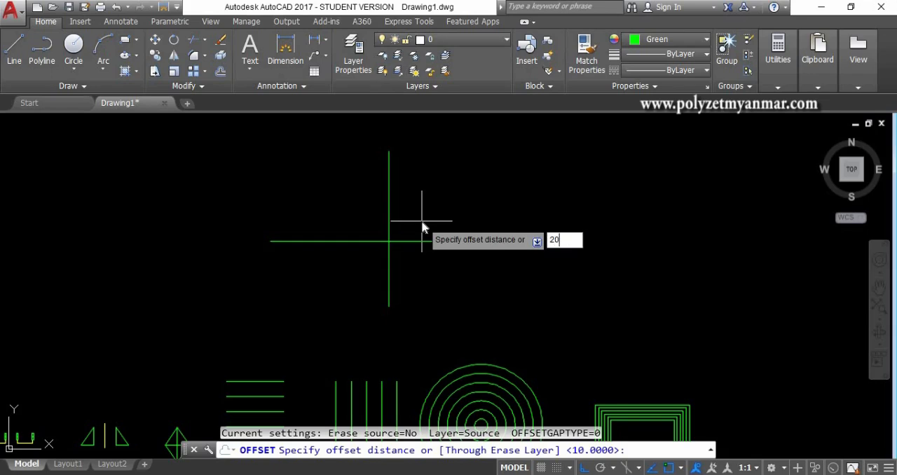
key(Escape)
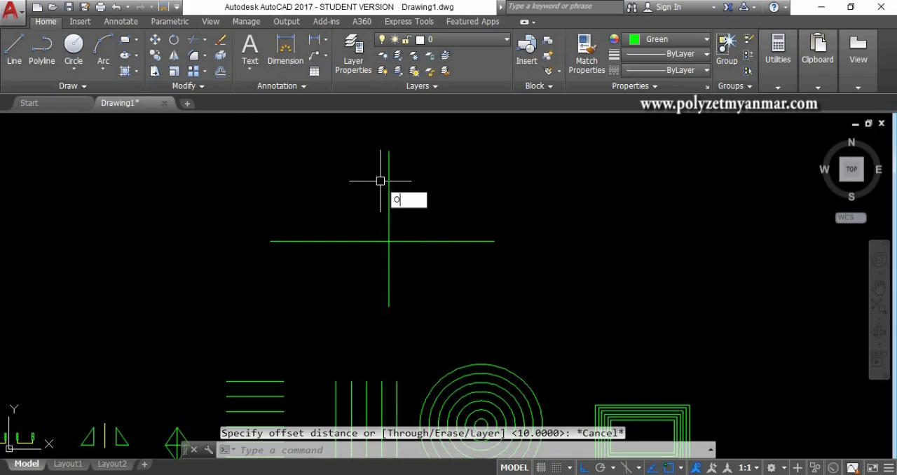
key(Return)
text(20)
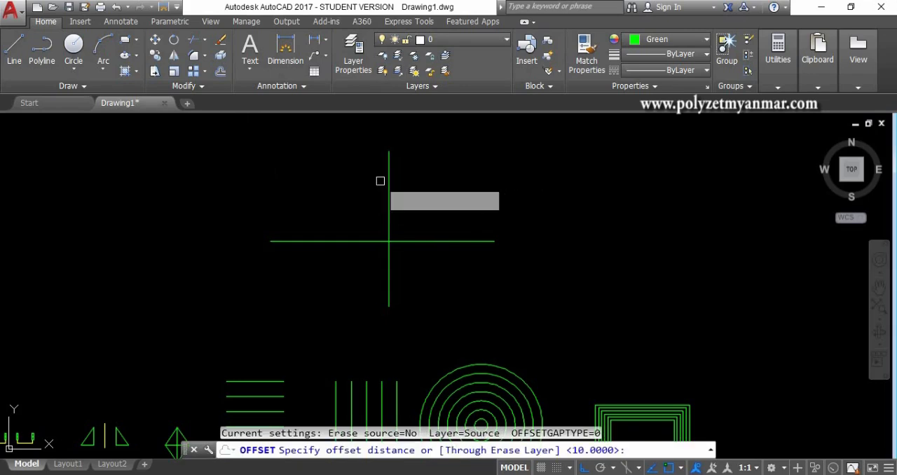
key(Return)
click(388, 190)
click(453, 192)
scroll(396, 217, up, 4)
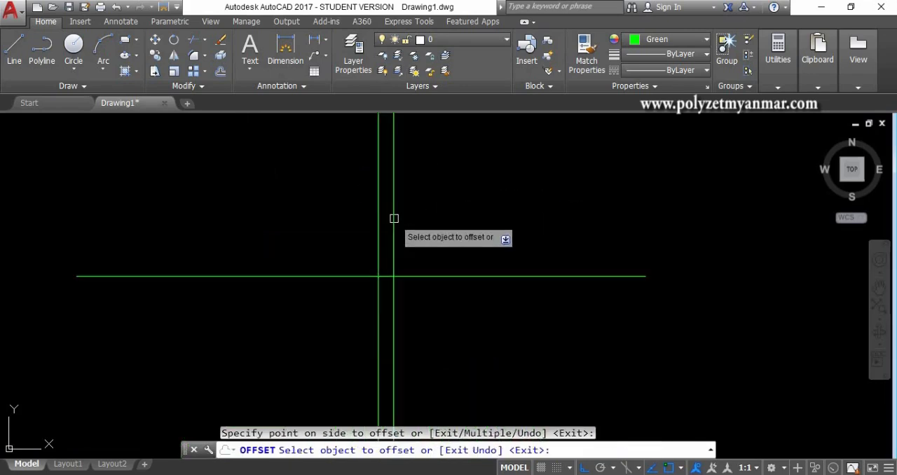
click(378, 225)
click(259, 227)
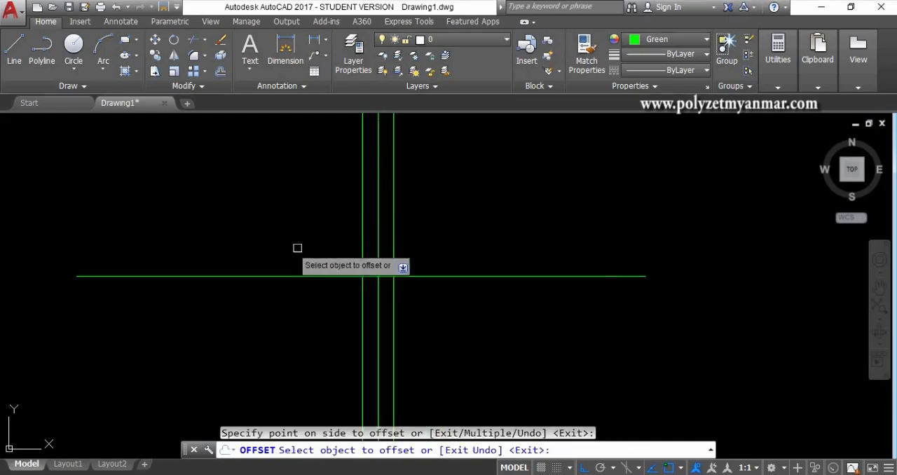
Step: Offset the horizontal line of the cross by 20, once upward and once downward
click(432, 276)
click(431, 228)
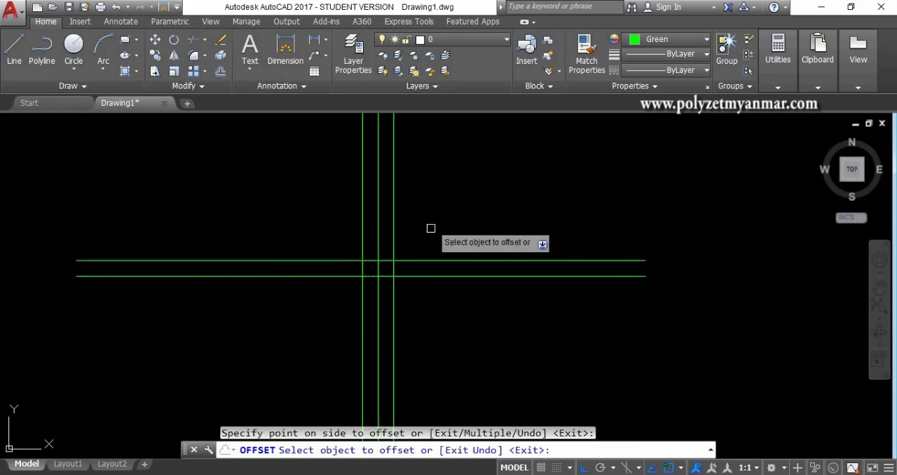
click(426, 276)
click(414, 326)
key(Return)
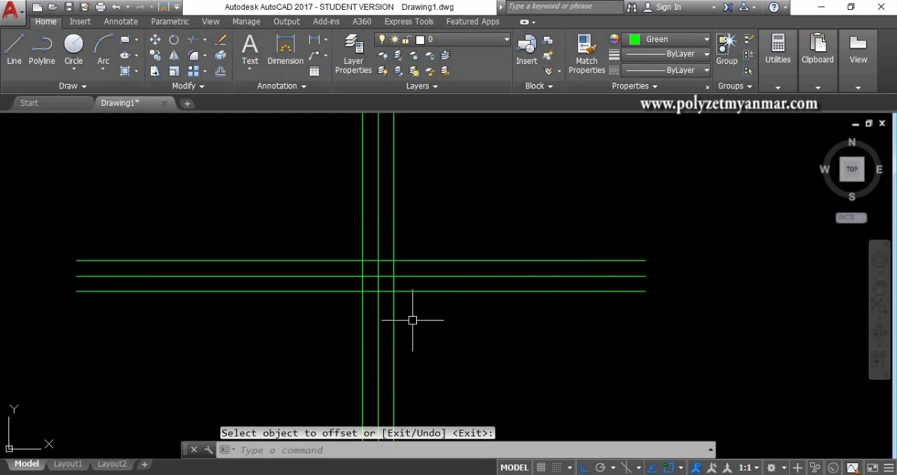
scroll(412, 320, down, 8)
middle_drag(420, 315, 440, 255)
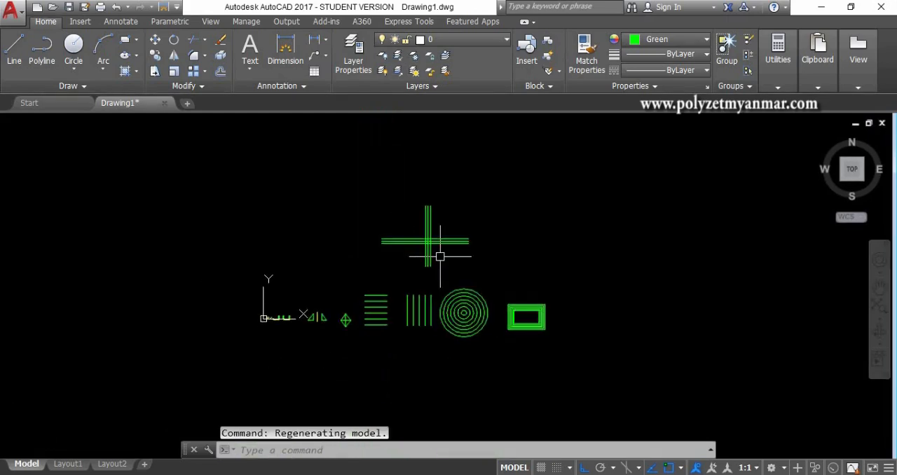